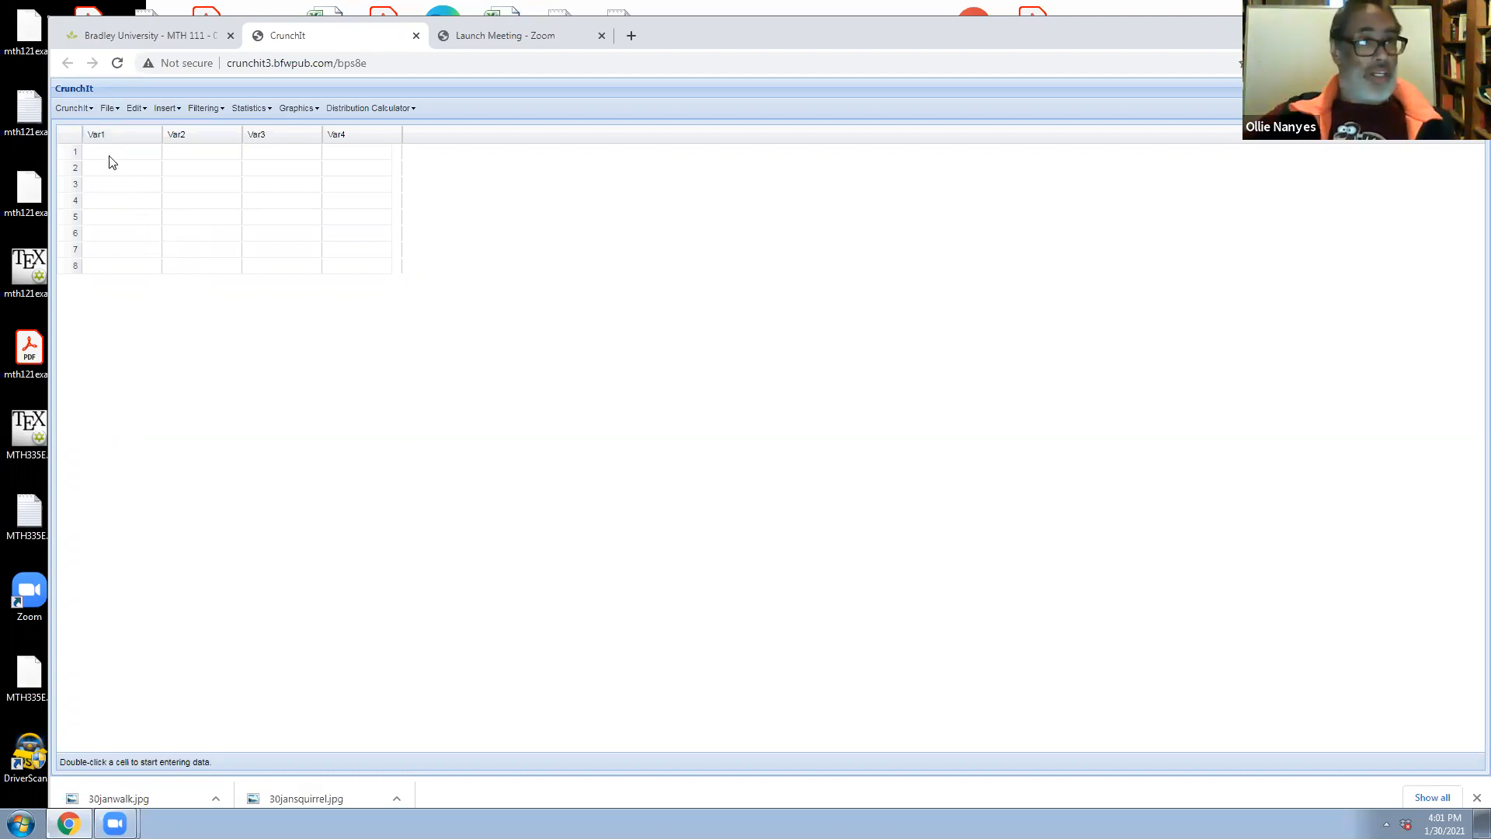
Load the Chapter 1 Exercise 25 dataset from Basic Practice of Statistics, dismissing the Apple Software Update window
click(115, 116)
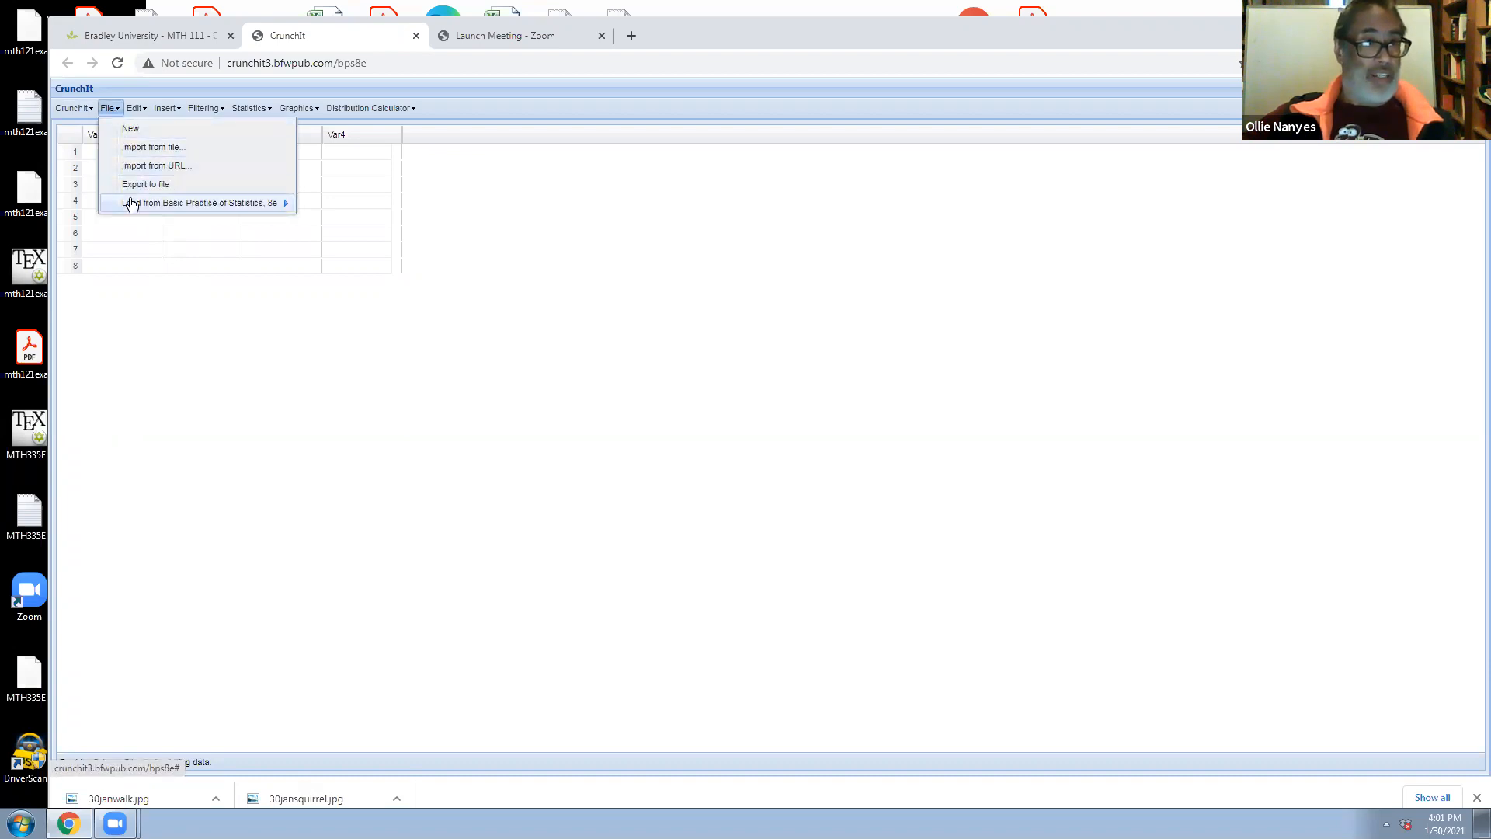
mouse_move(131, 204)
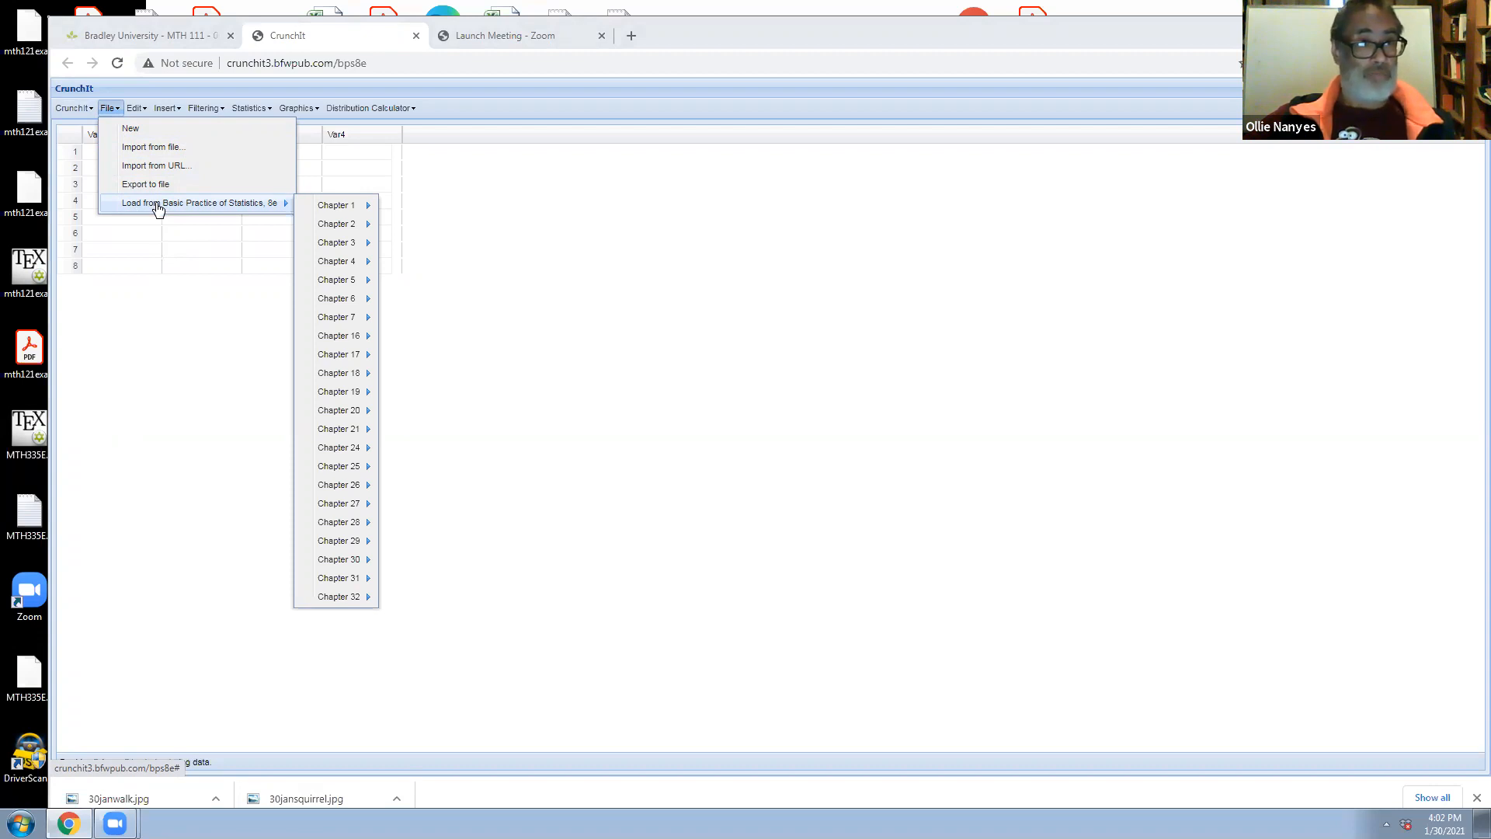
mouse_move(342, 210)
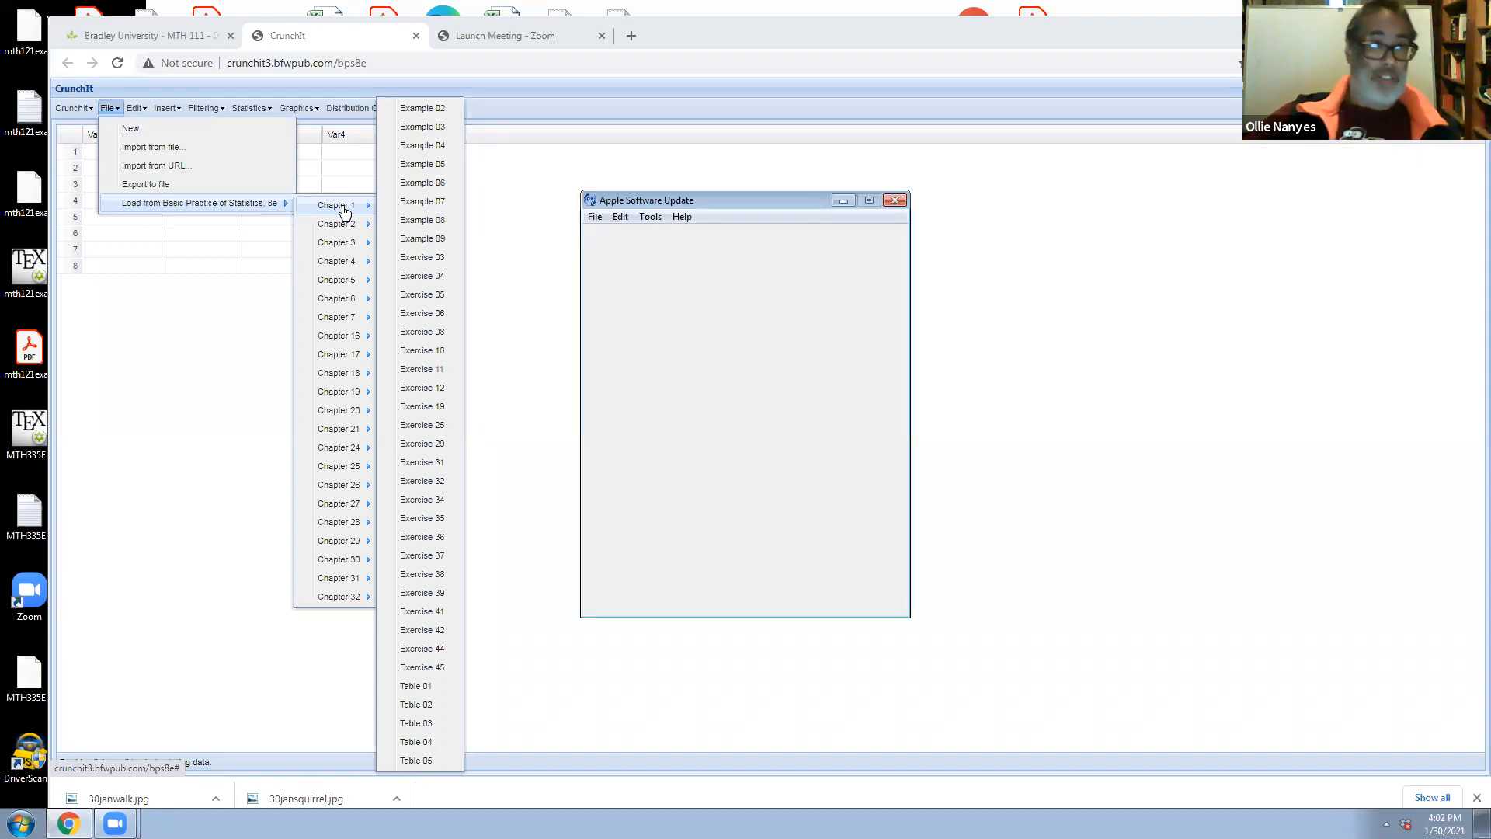
click(895, 200)
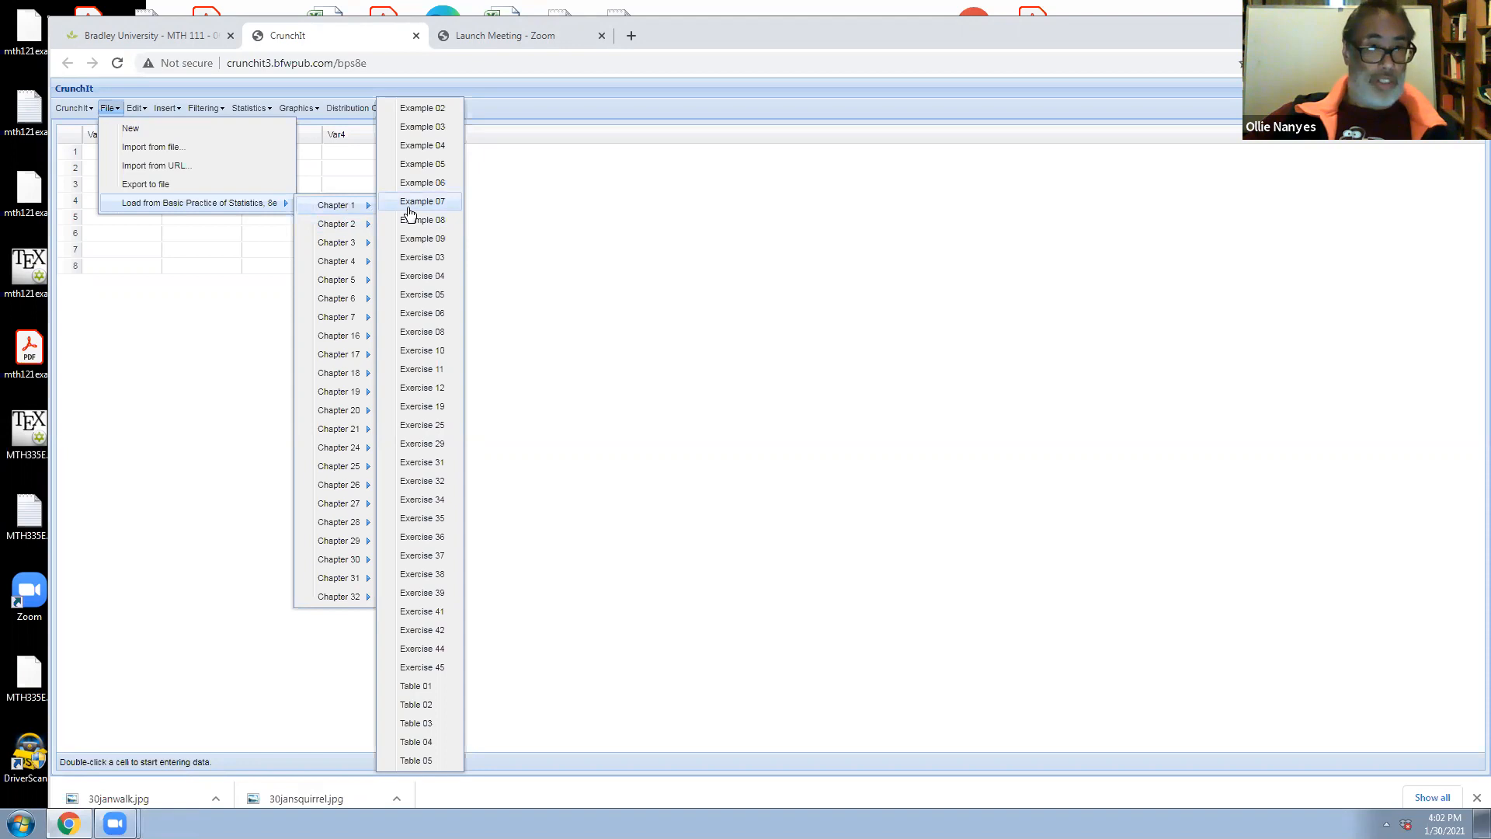
click(419, 431)
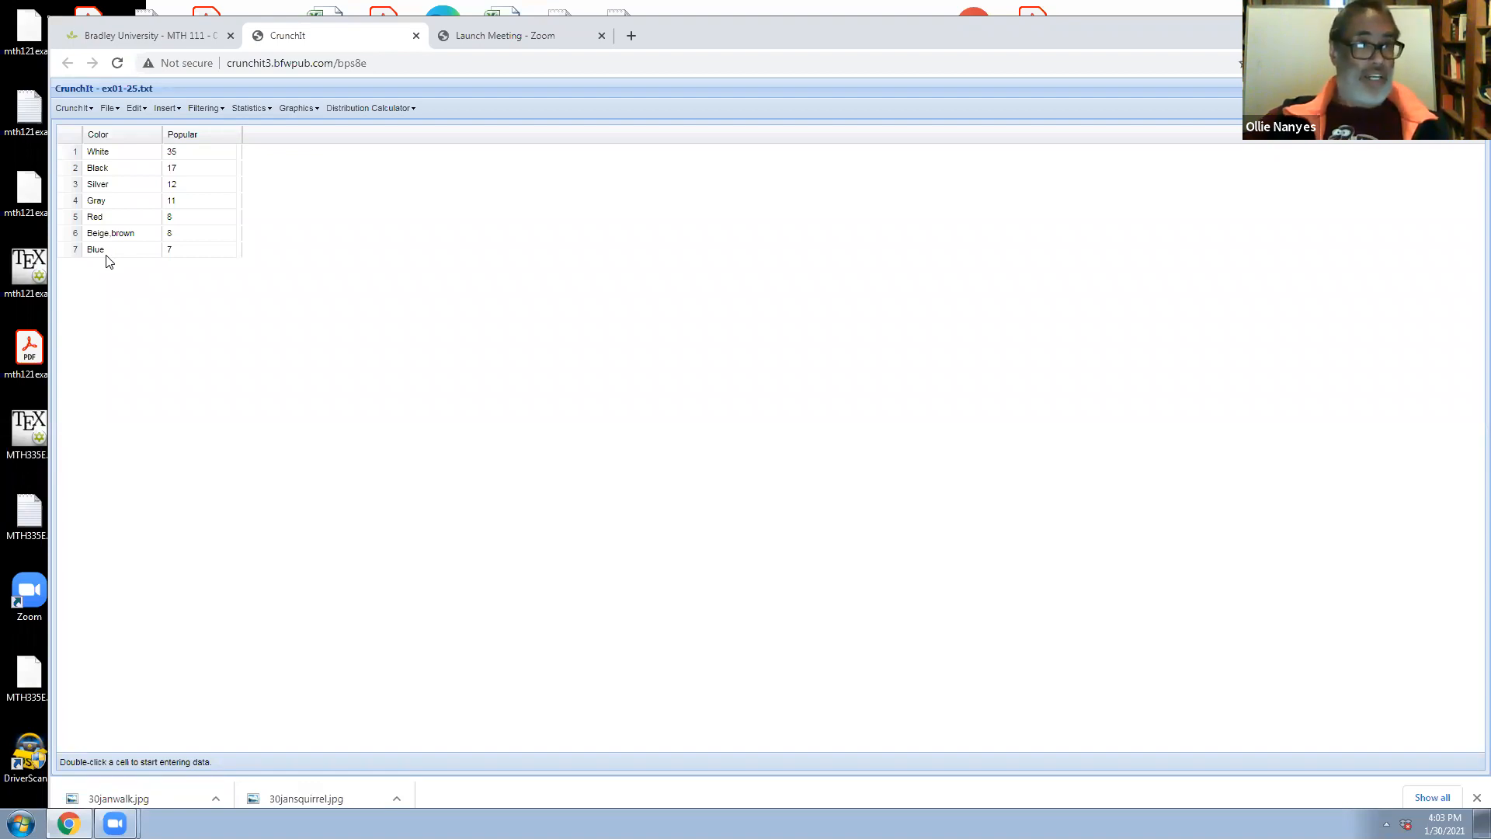
Insert a new row at the end of the data table, below Blue
click(140, 109)
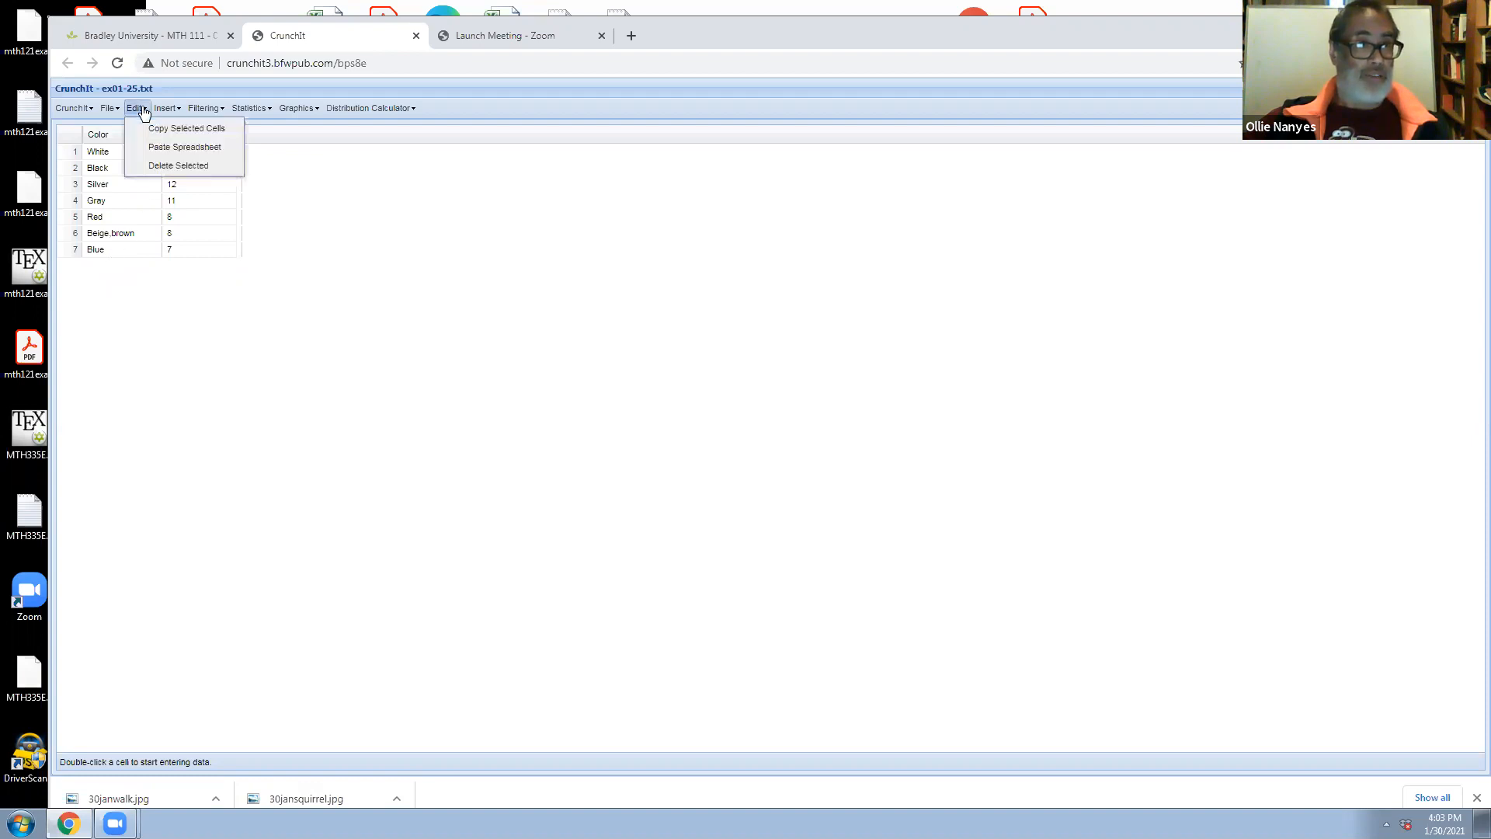
click(80, 272)
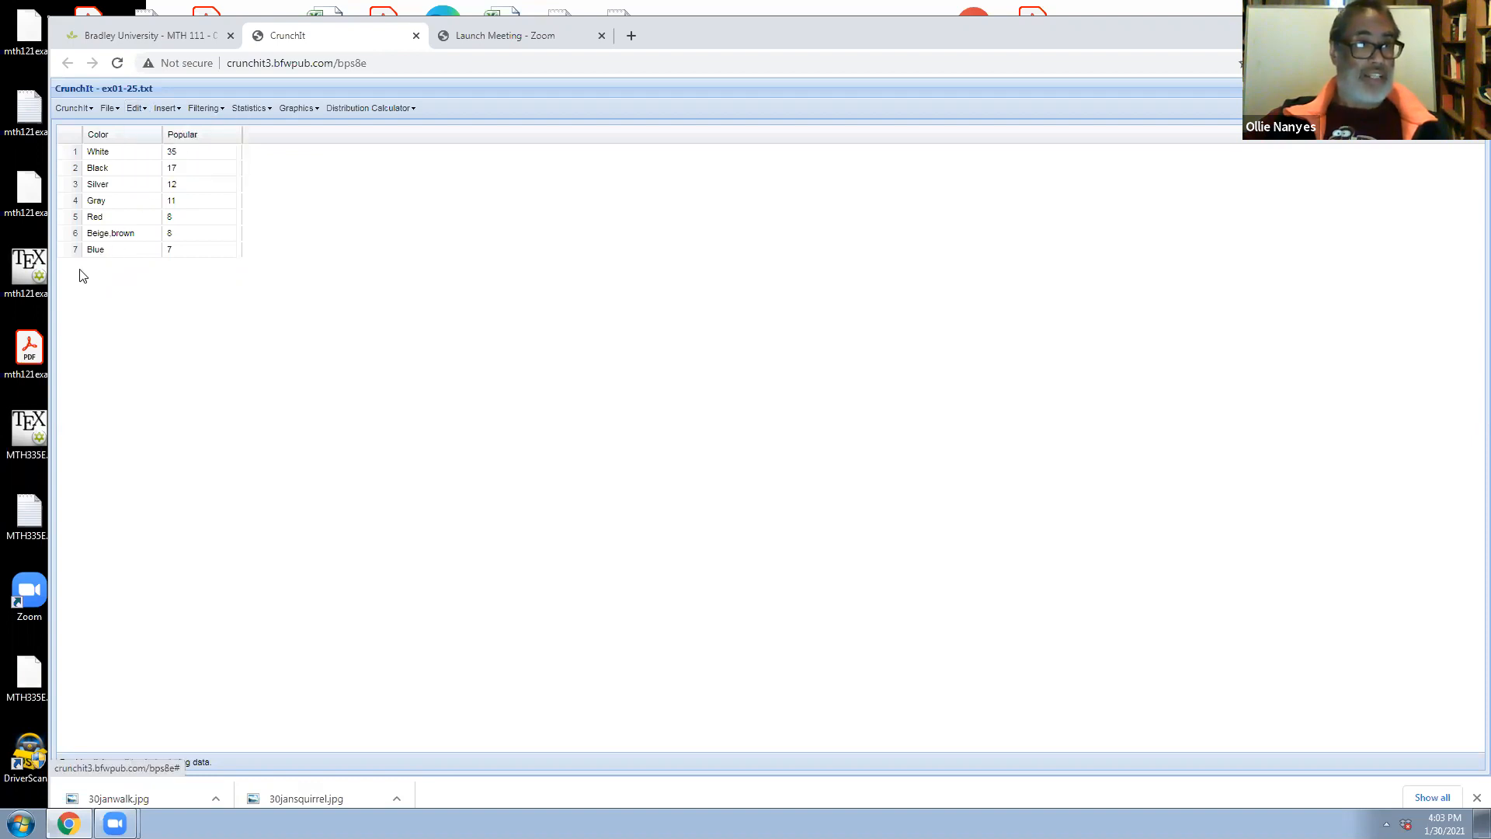
click(110, 111)
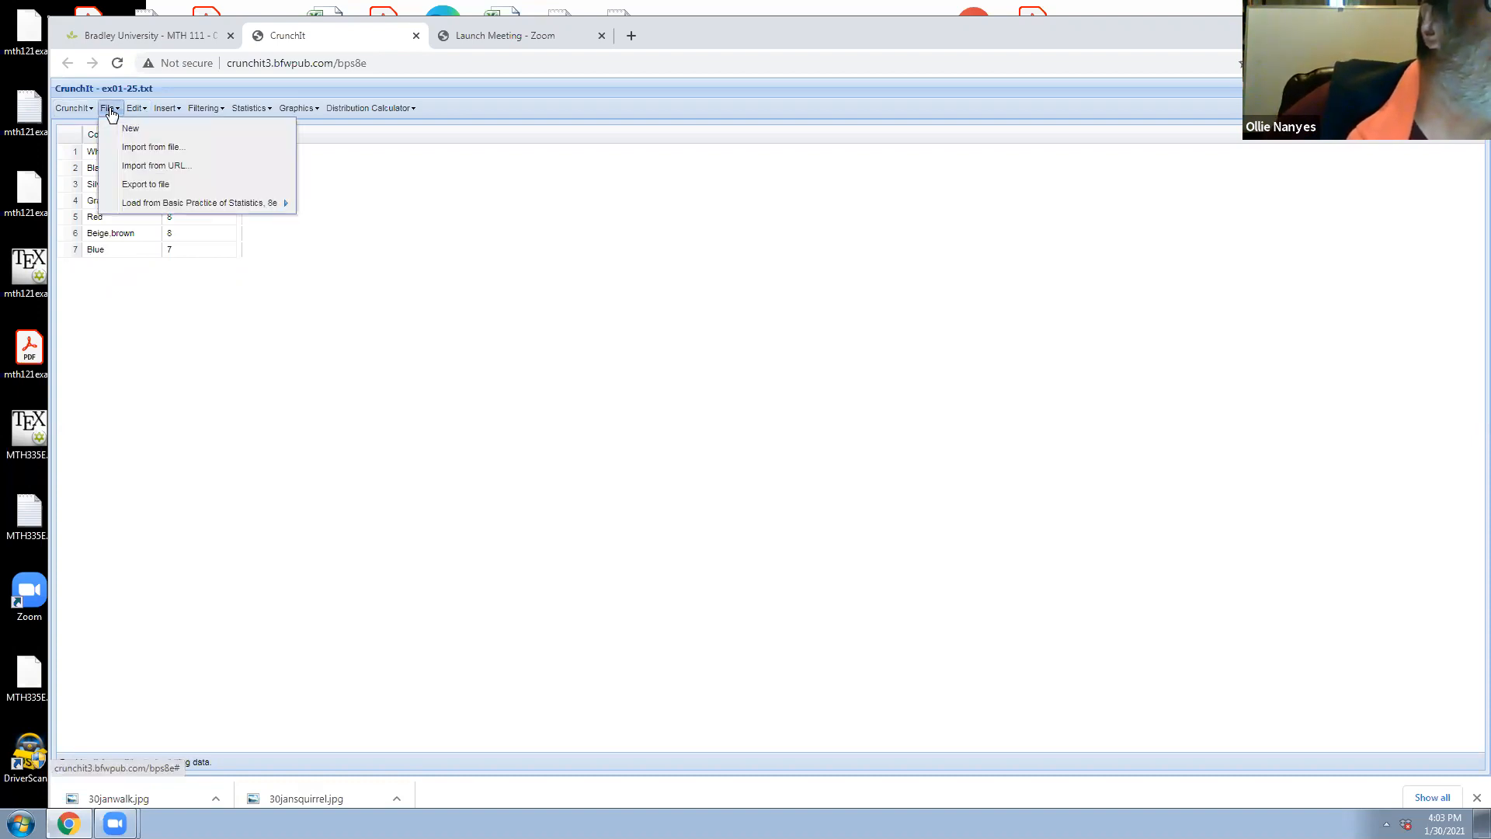
click(136, 111)
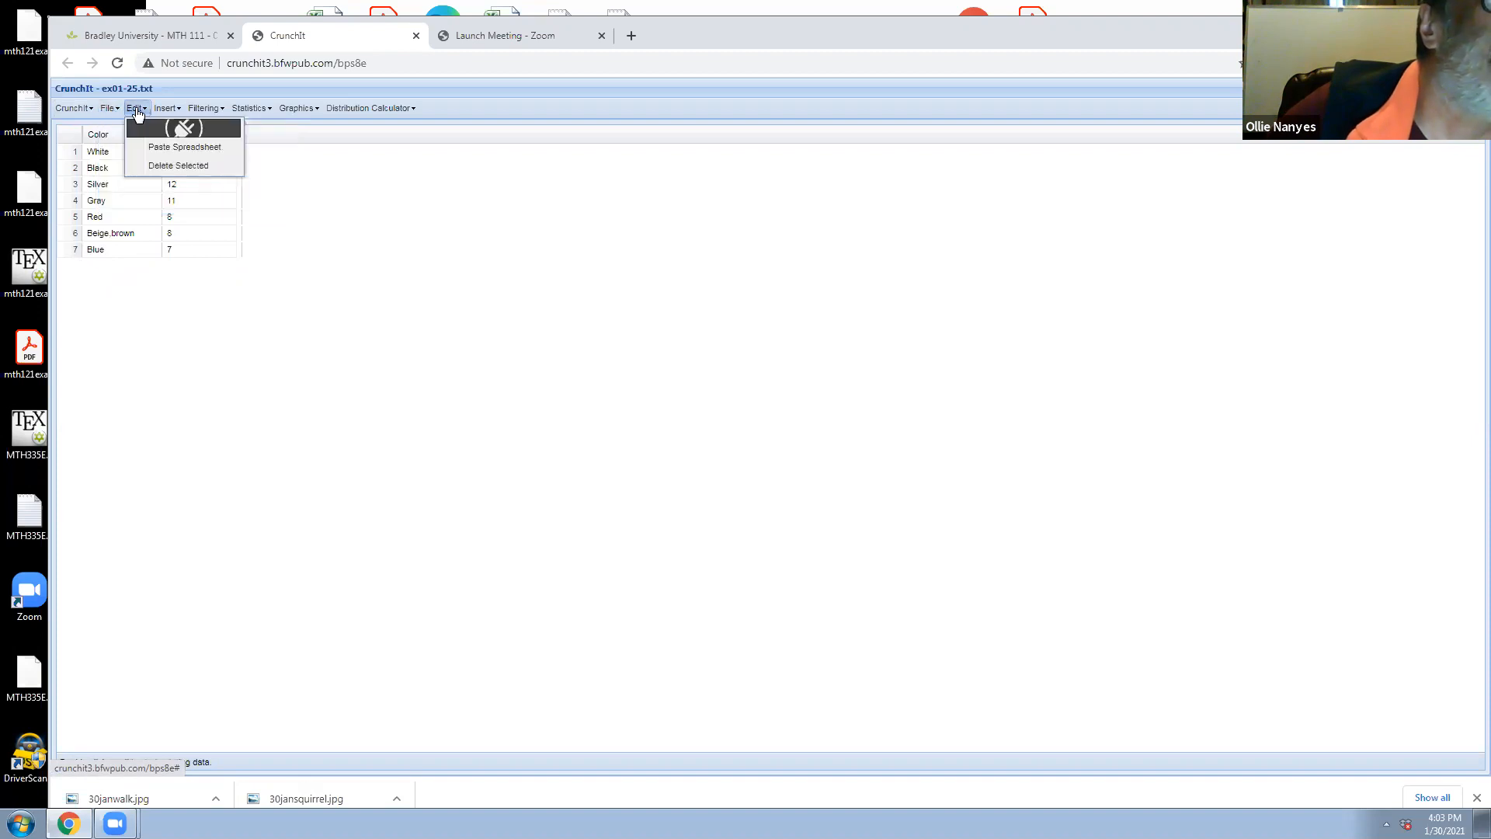
click(168, 111)
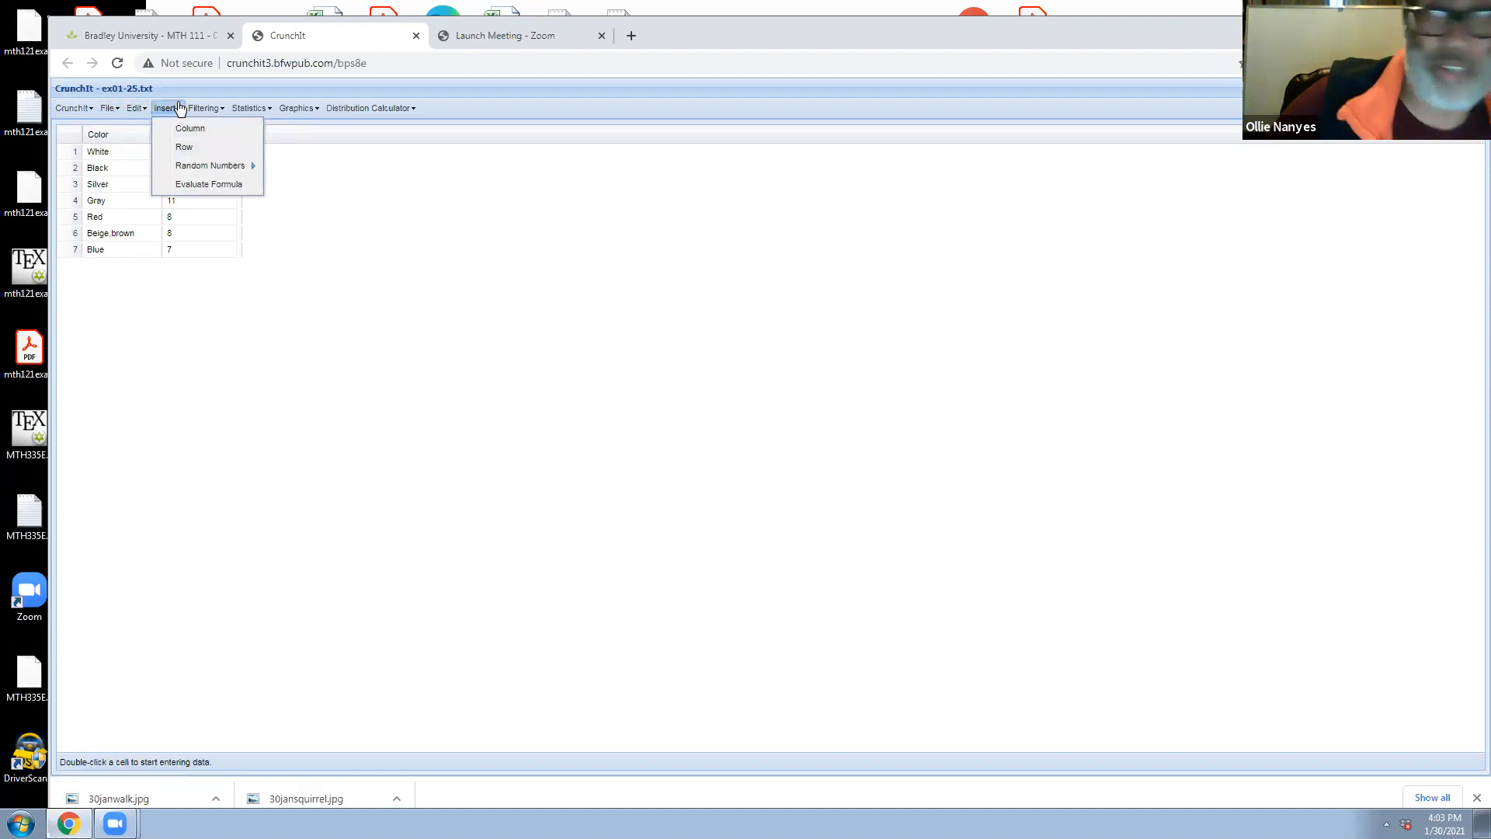
click(186, 148)
Fill the empty row 8 with Other as the Color and 5 as the Popular value
click(95, 268)
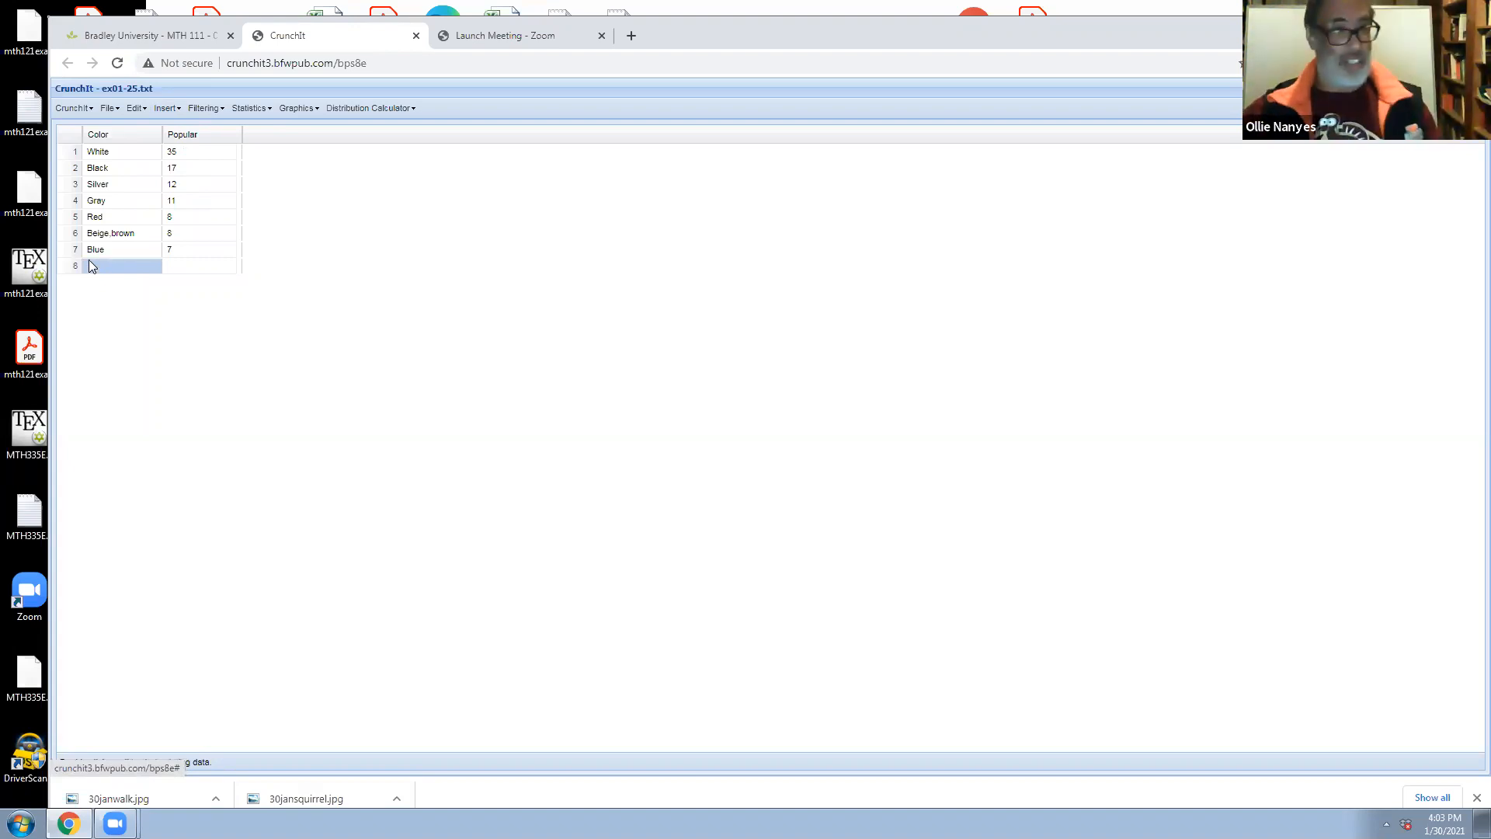
double_click(95, 266)
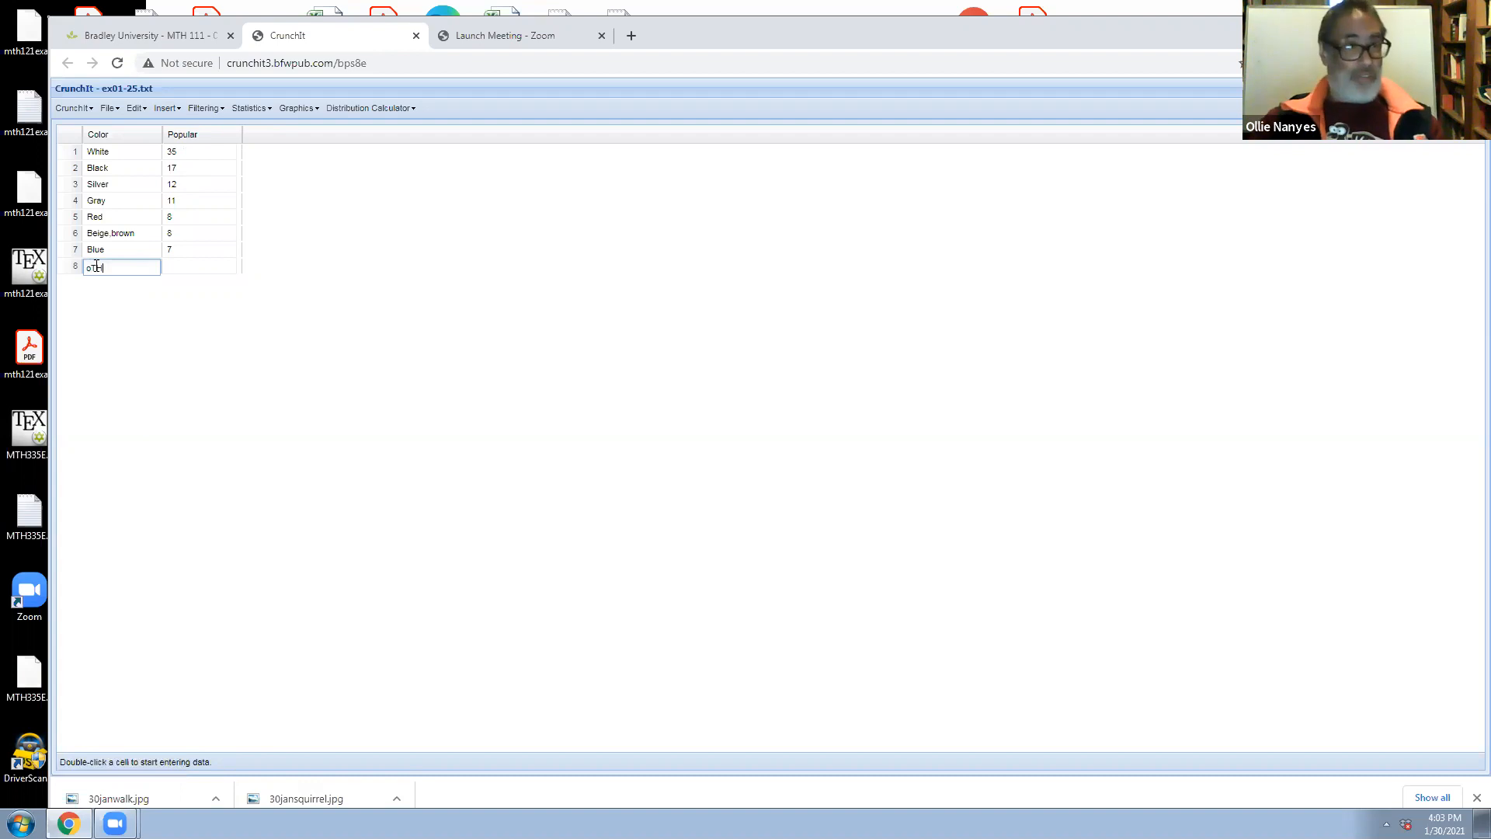
key(BackSpace)
key(Caps_Lock)
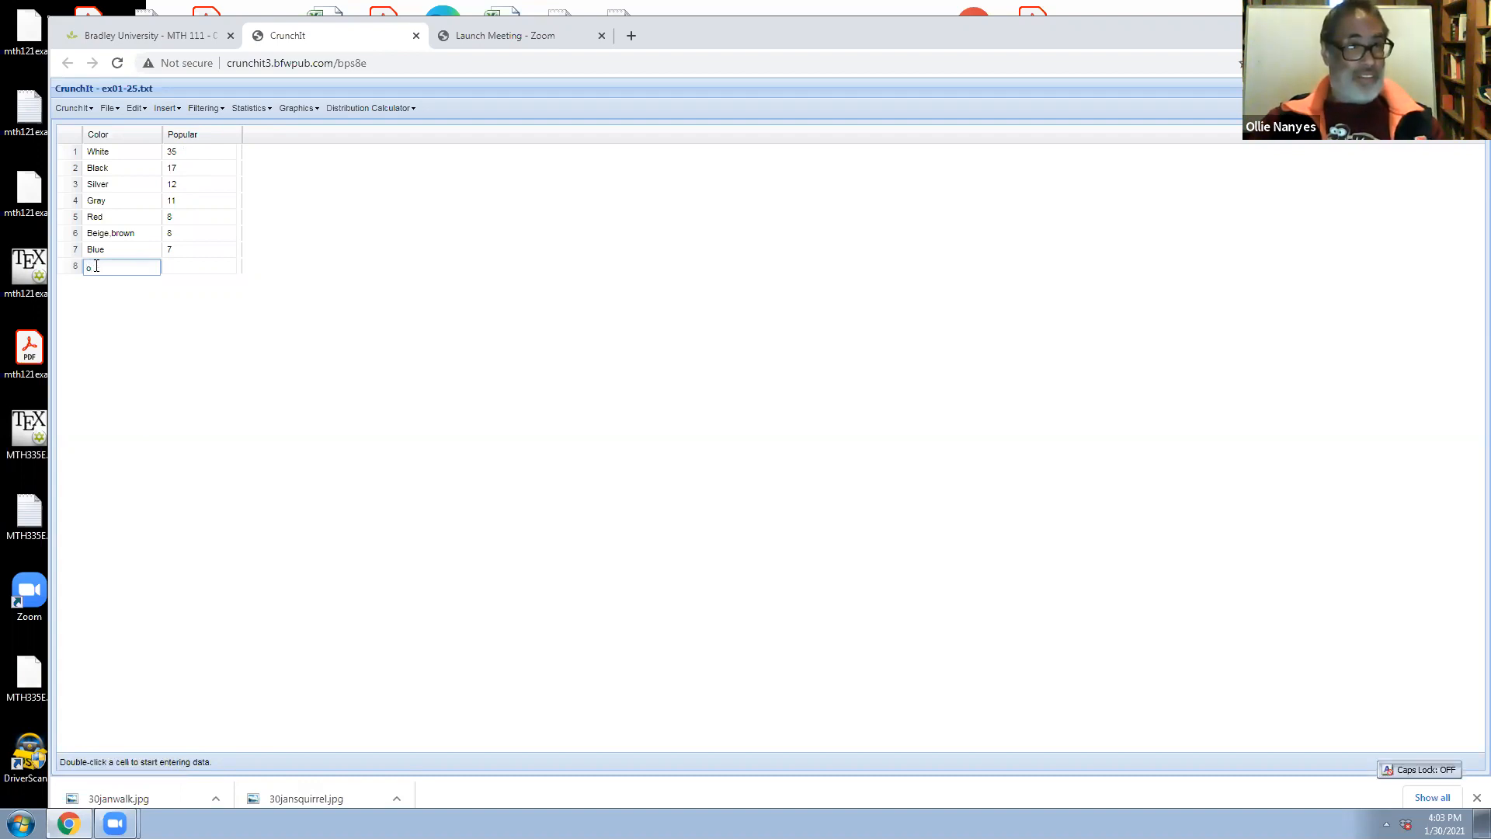
text(Other)
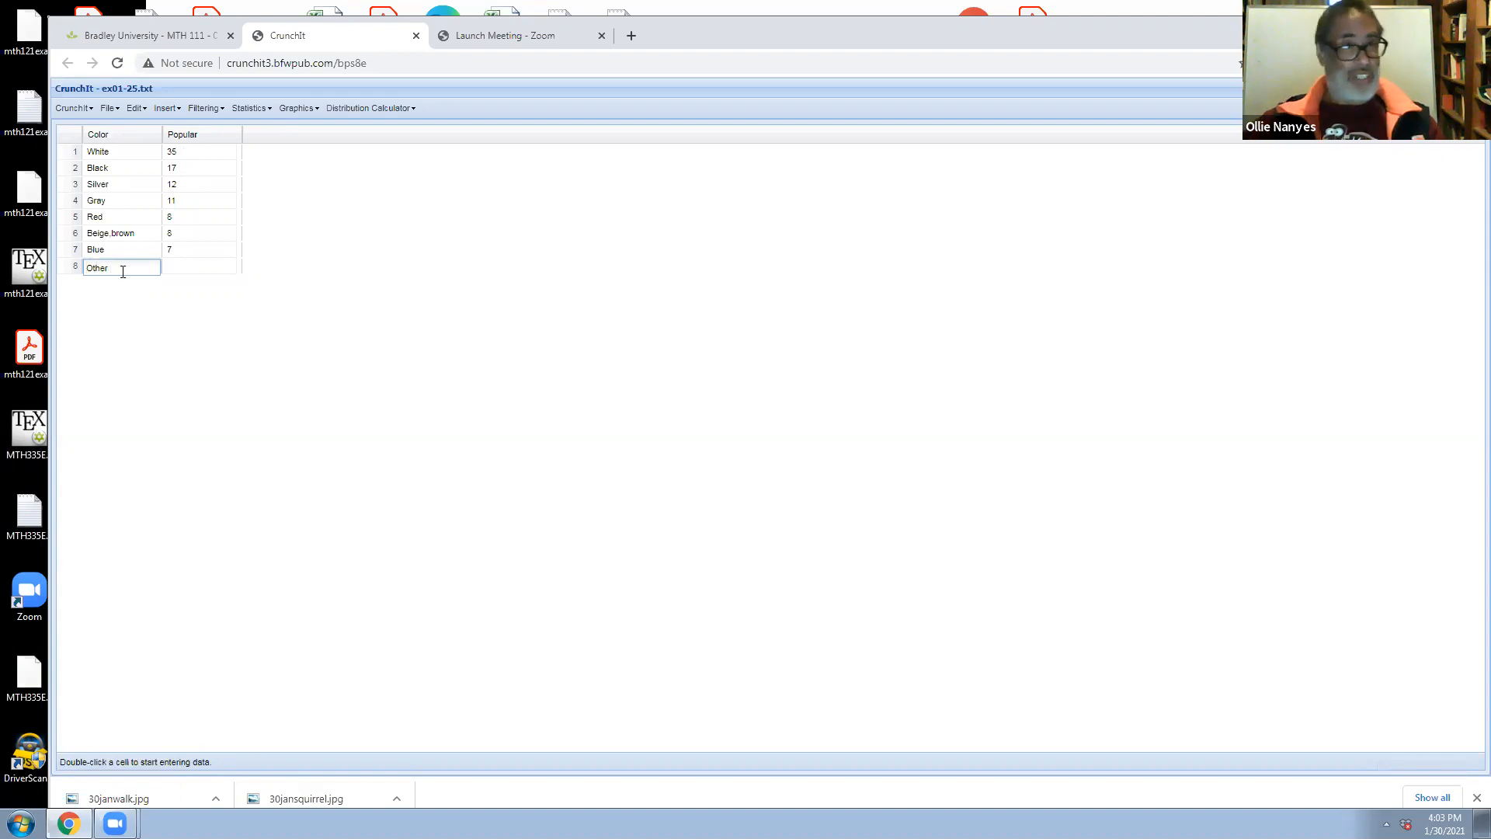
click(177, 270)
click(177, 271)
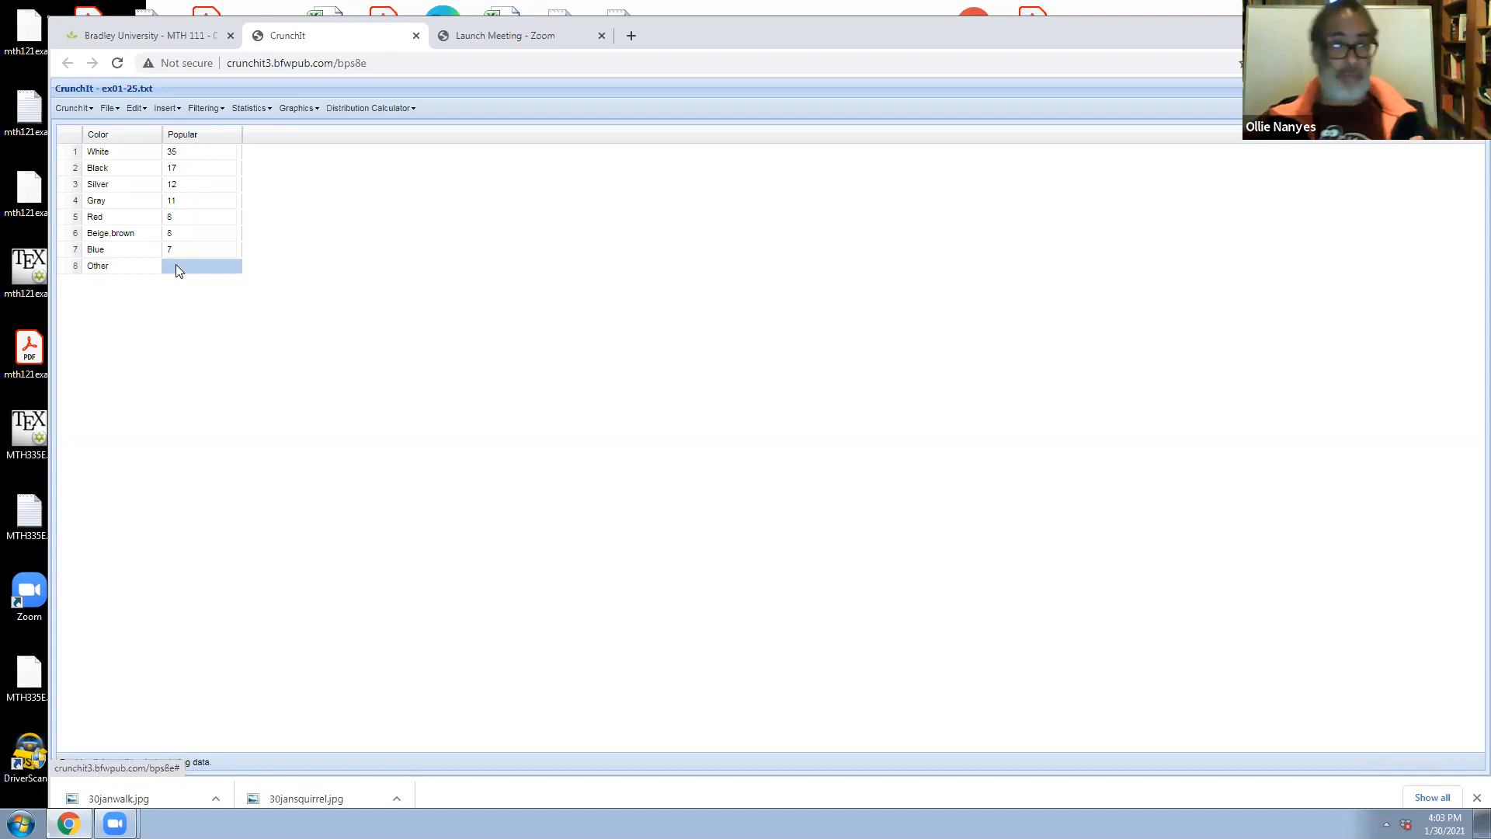
double_click(176, 267)
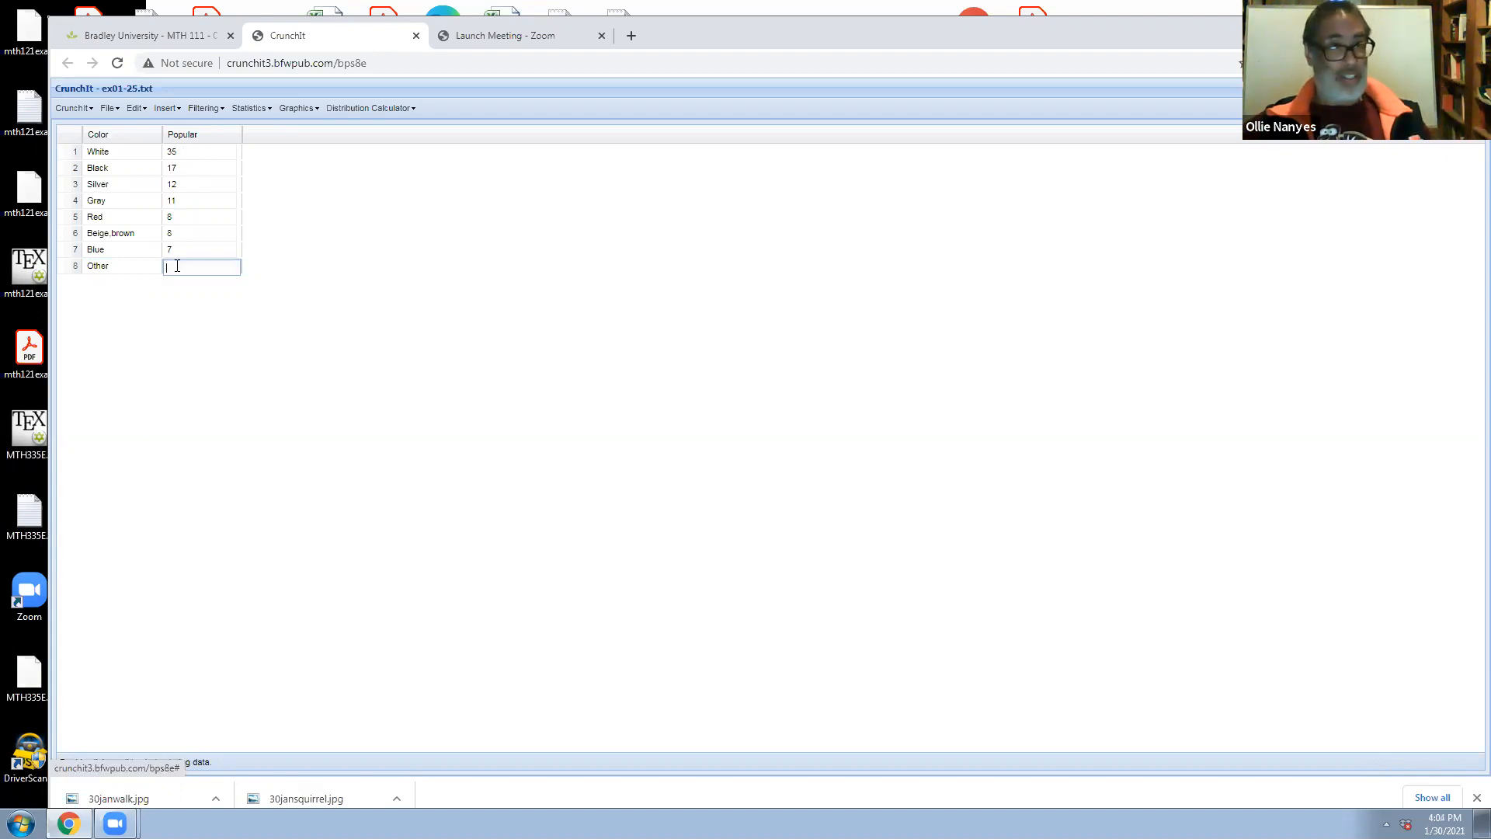
text(5)
click(179, 305)
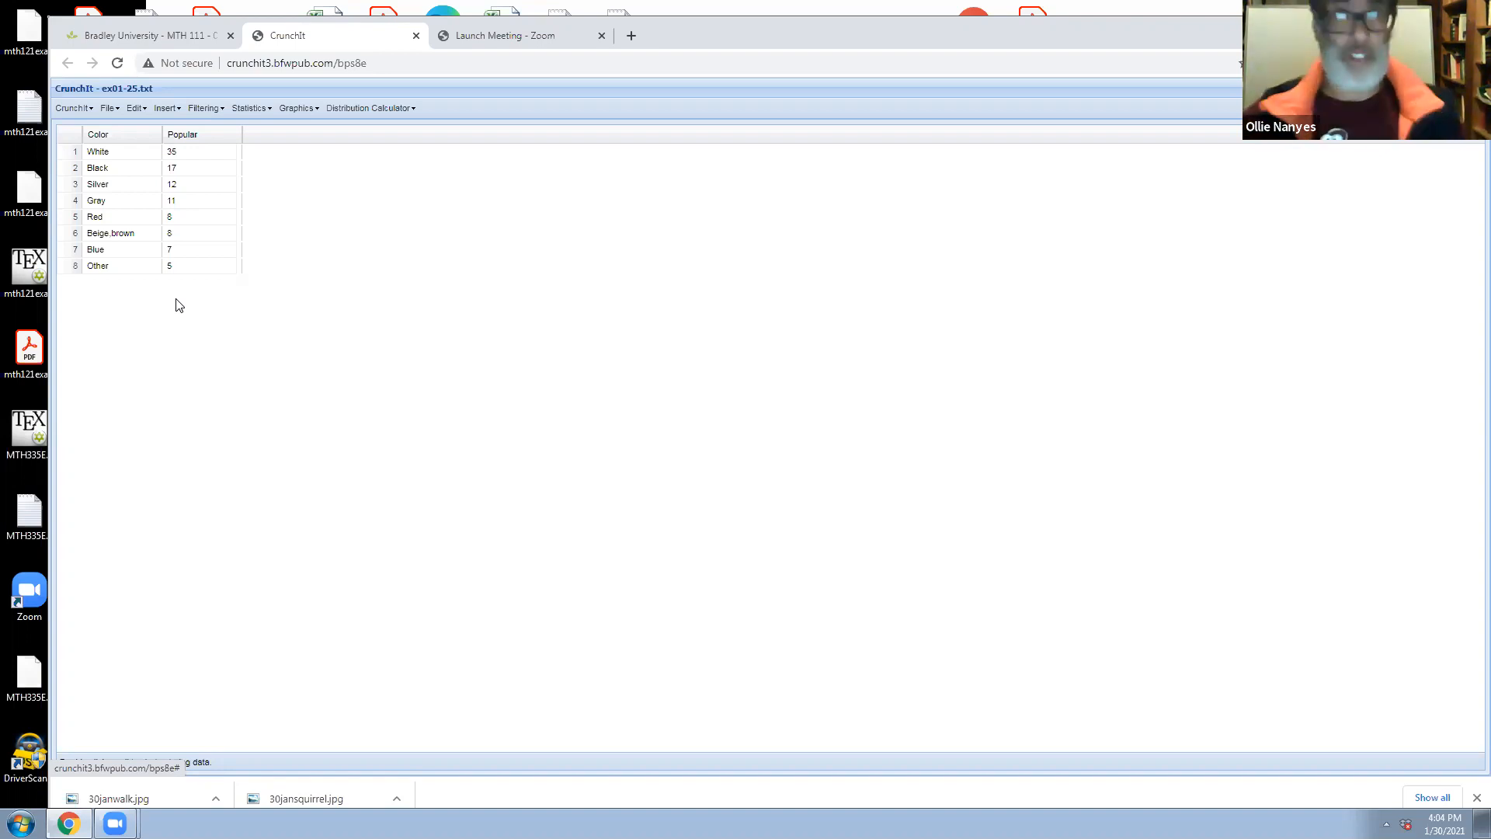
Create a bar chart with summarized data using Color for the labels and Popular for the heights, accepting the label truncation
click(317, 116)
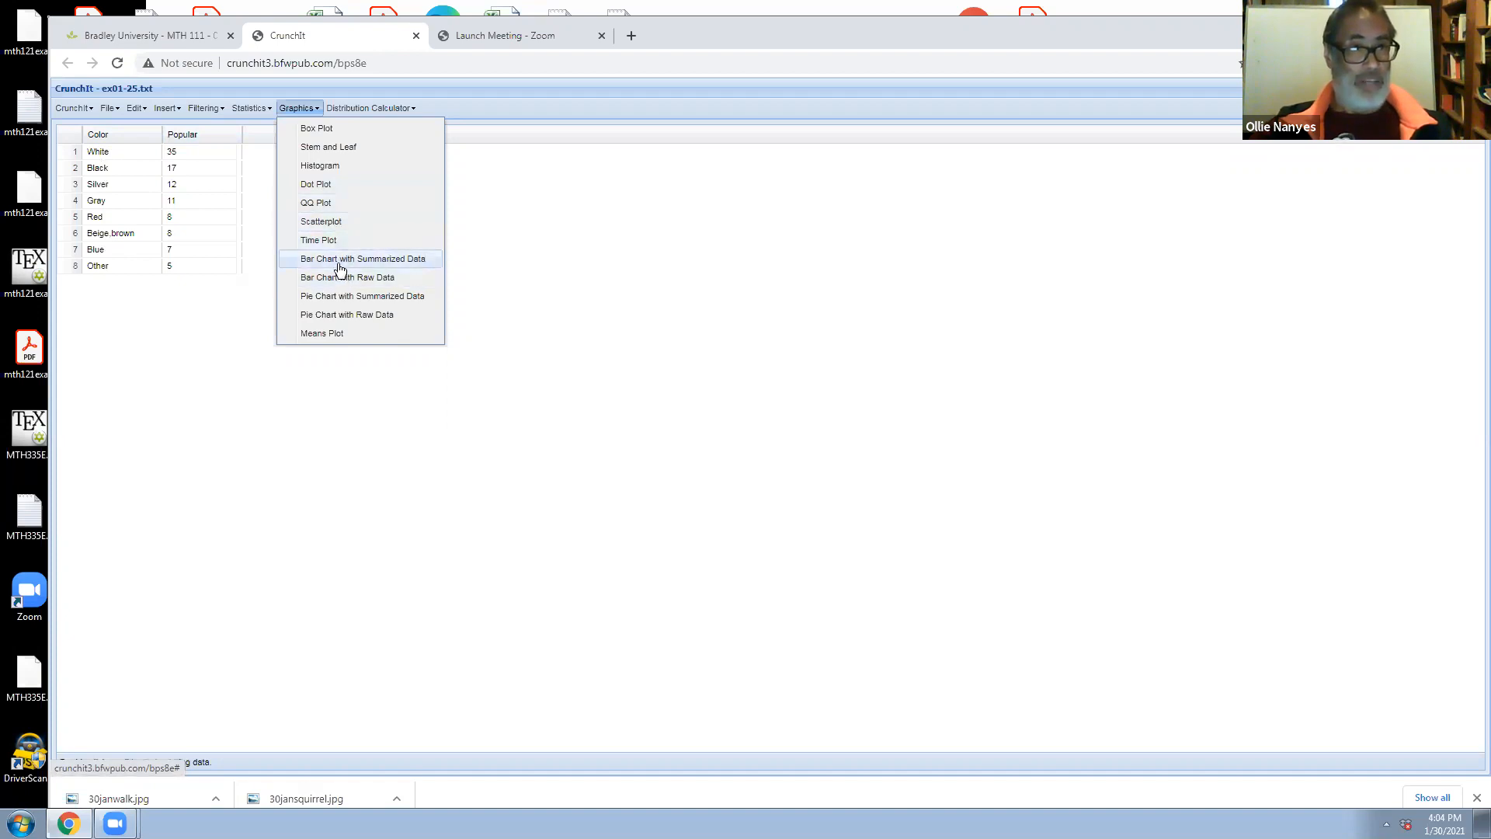
click(339, 261)
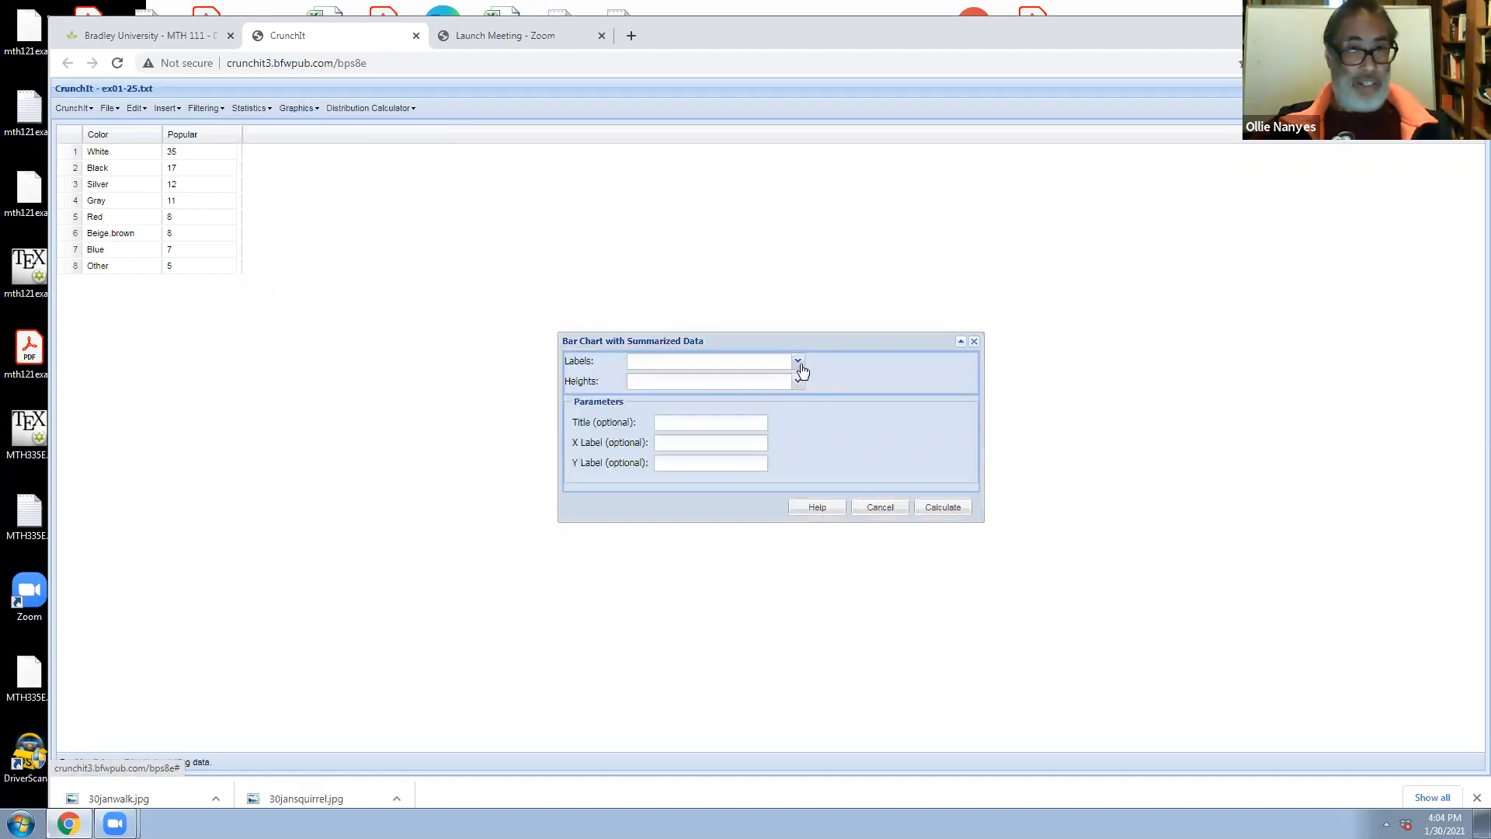
click(799, 363)
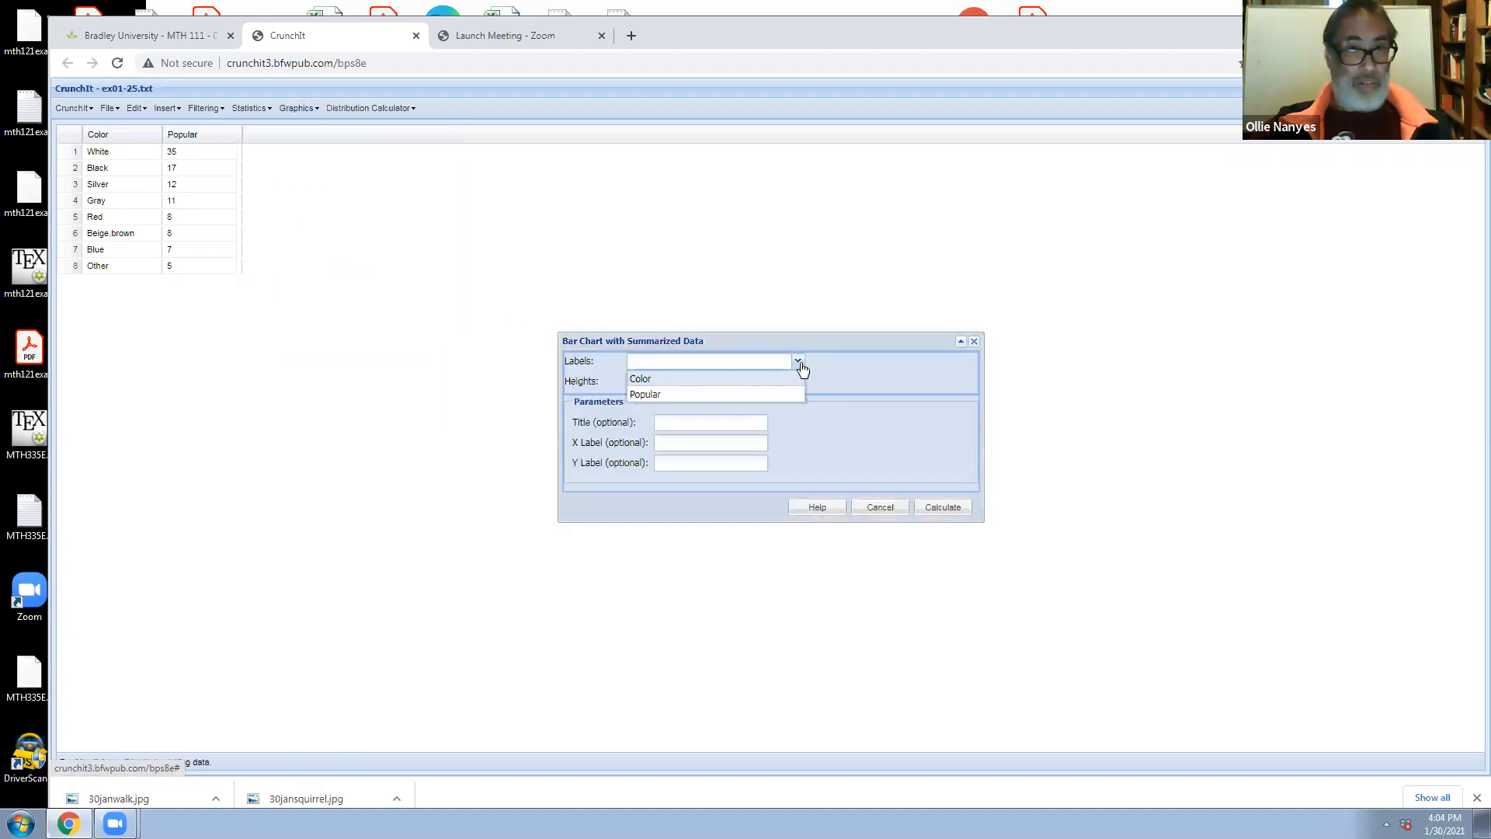
click(759, 381)
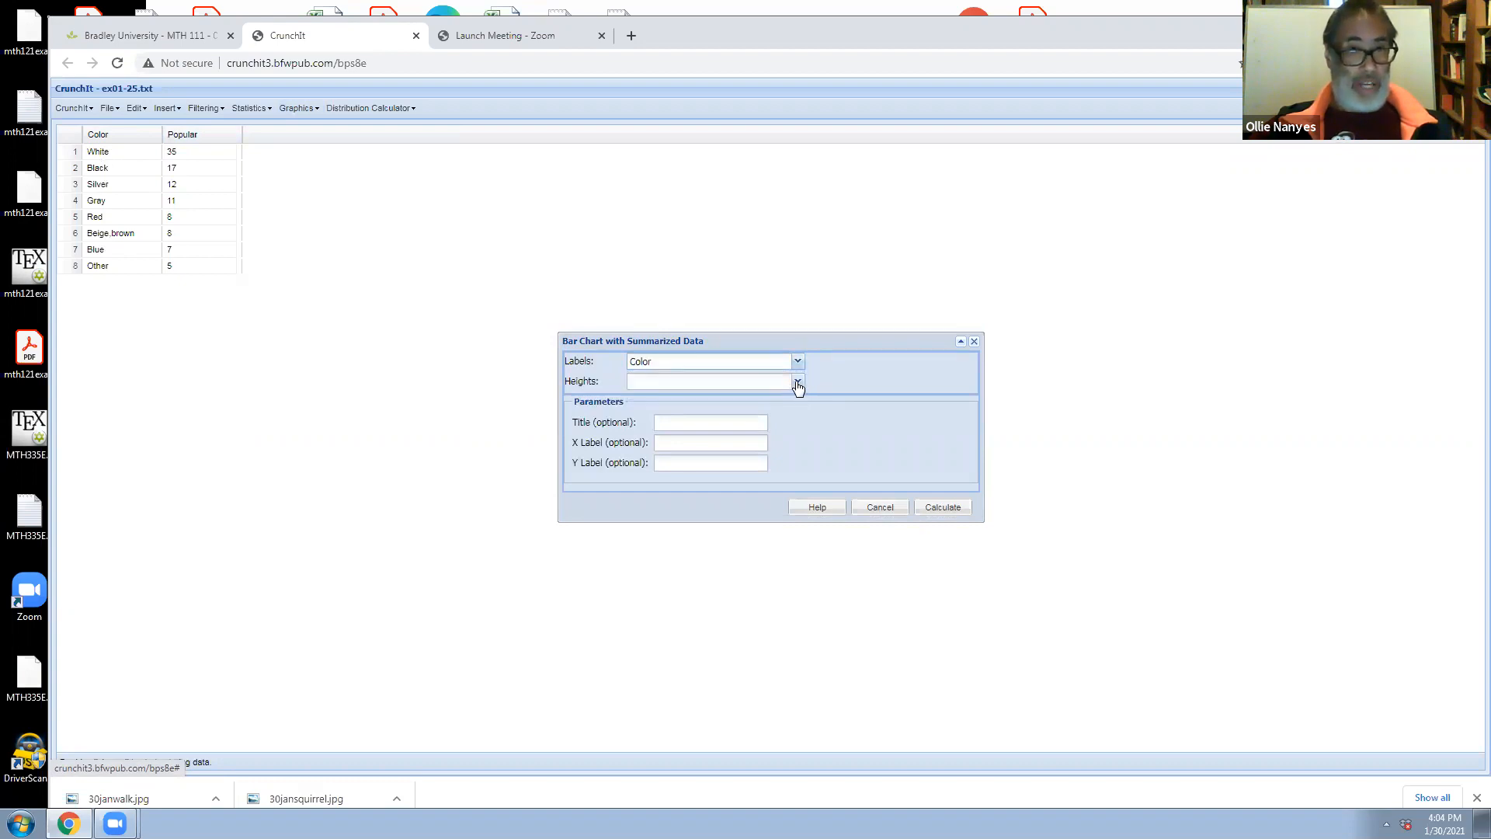
click(796, 382)
click(764, 417)
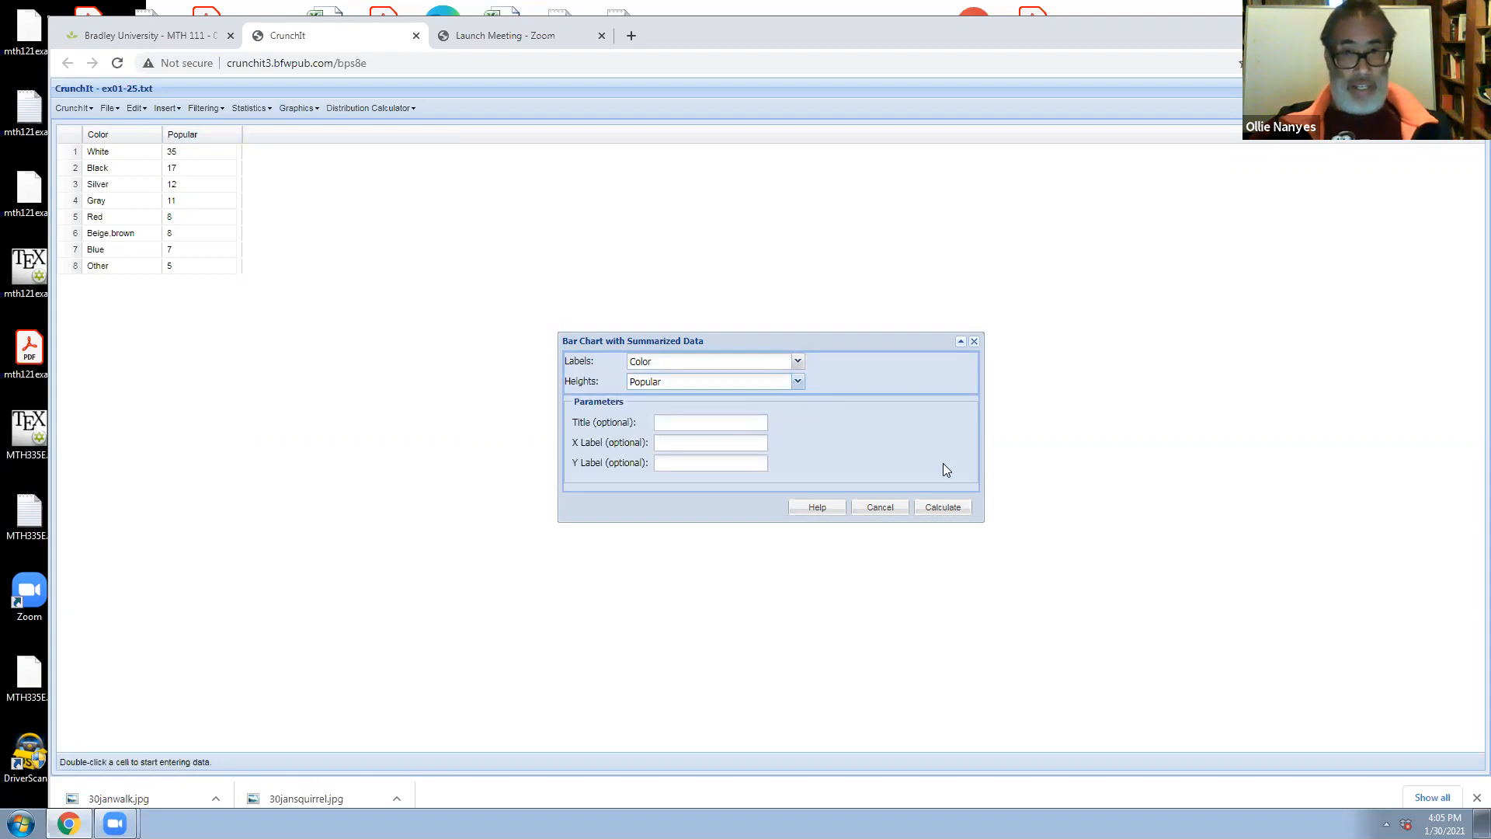
click(943, 508)
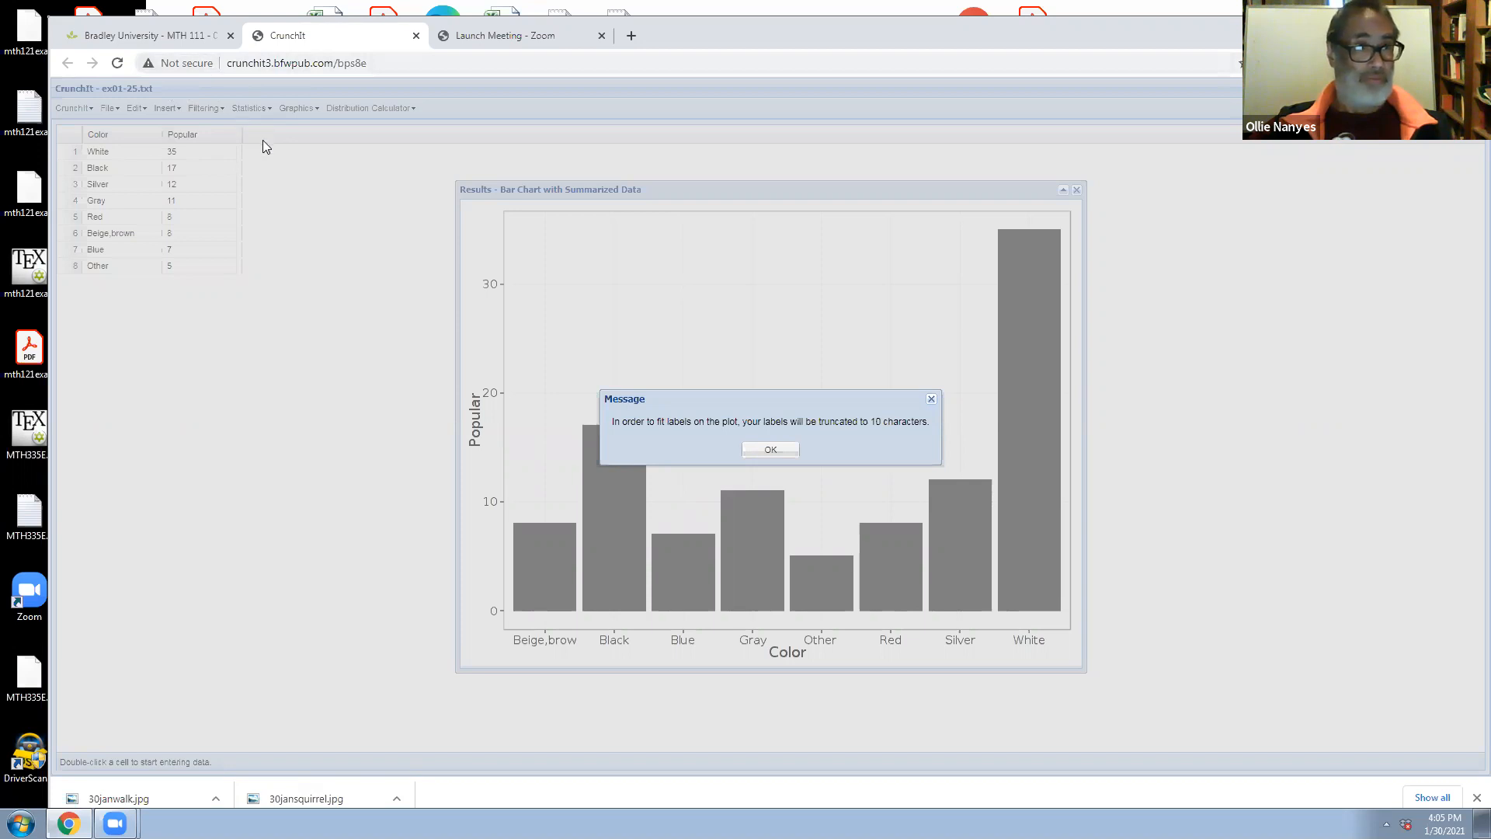
click(781, 451)
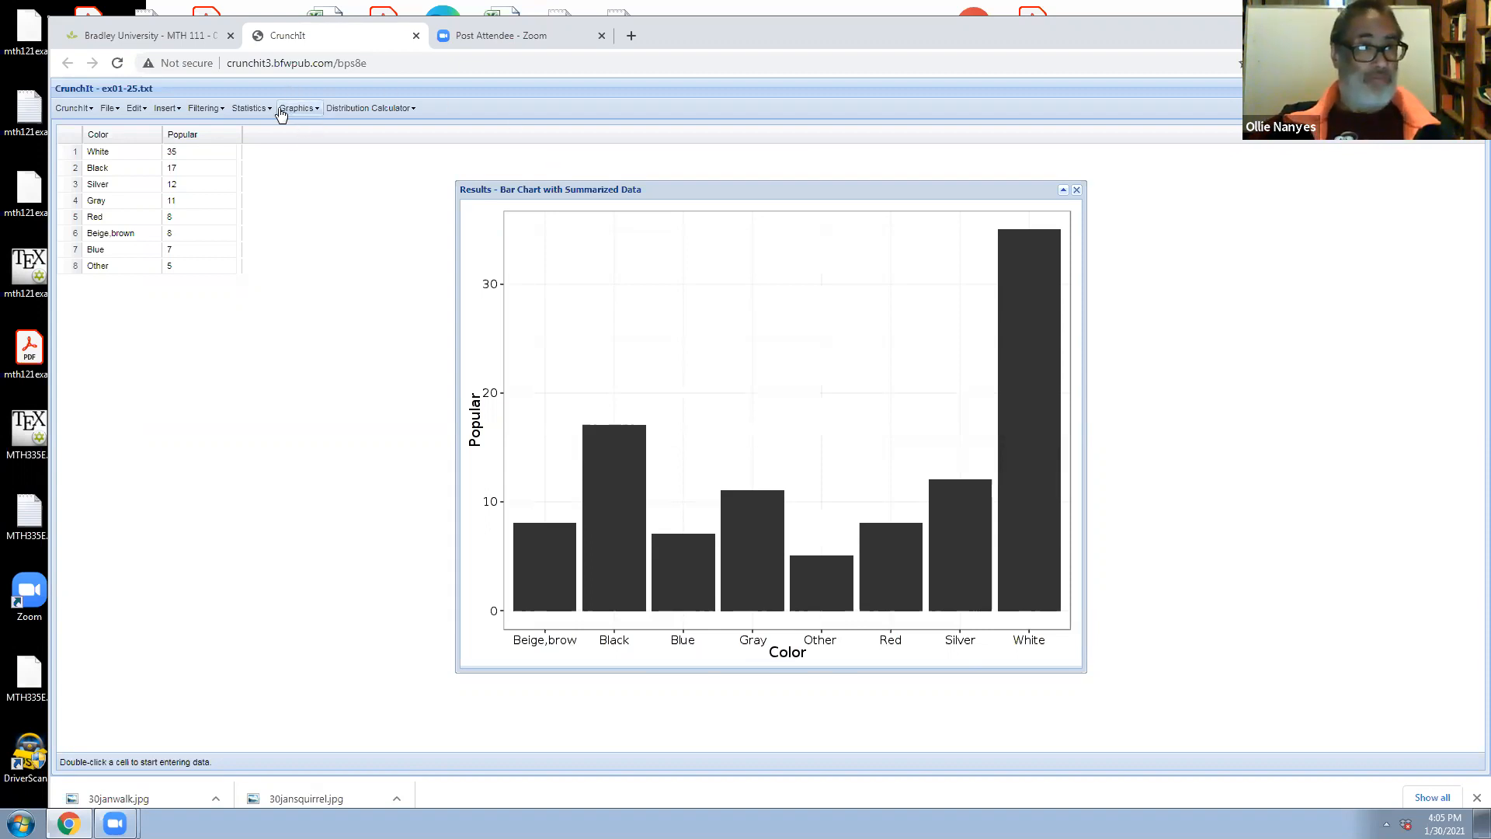
Create a pie chart with summarized data using Color as labels and Popular as sizes, and move its results window partly off the bar chart
click(306, 115)
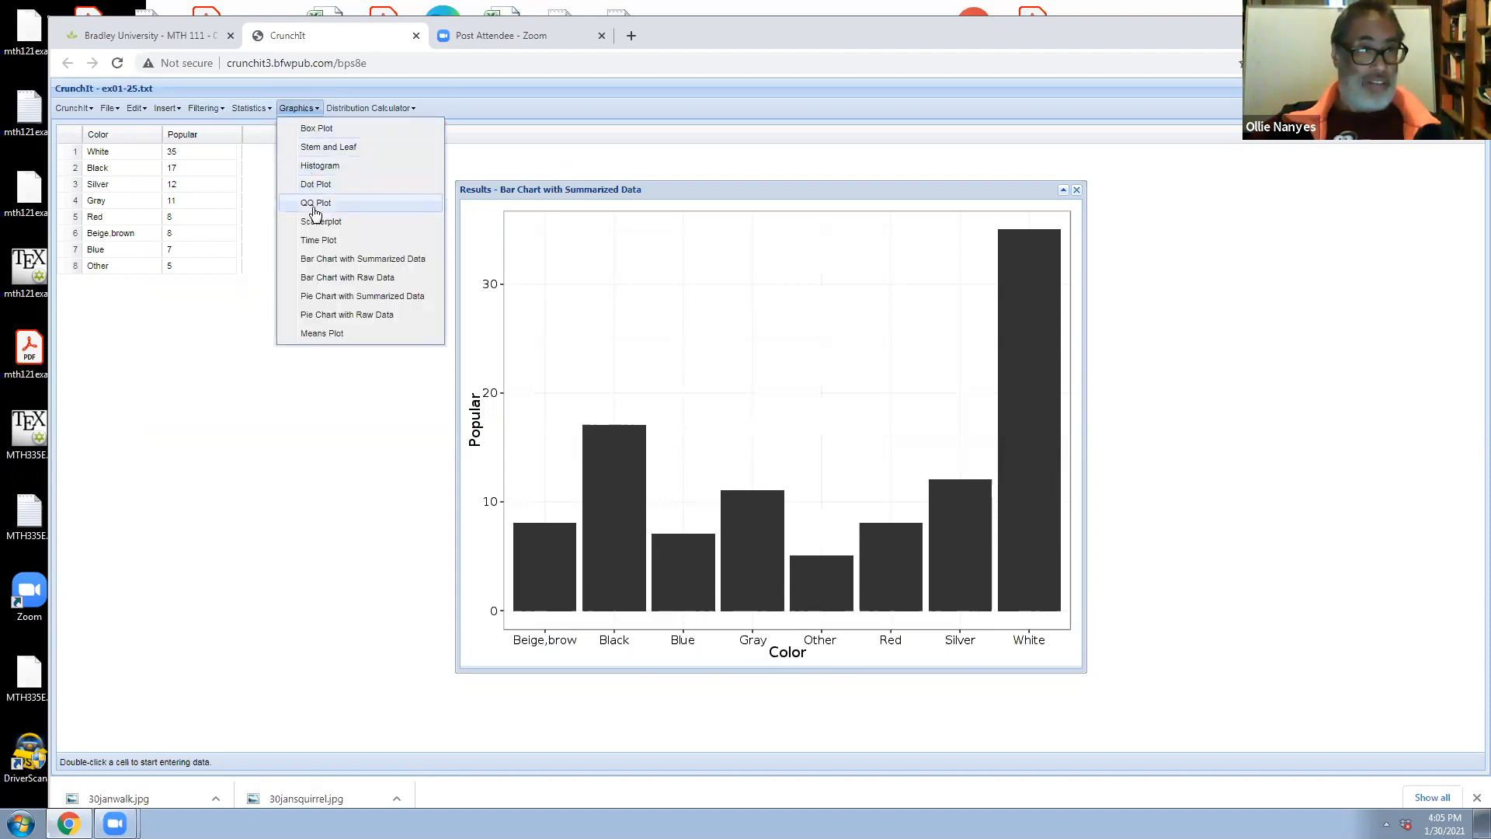
click(314, 302)
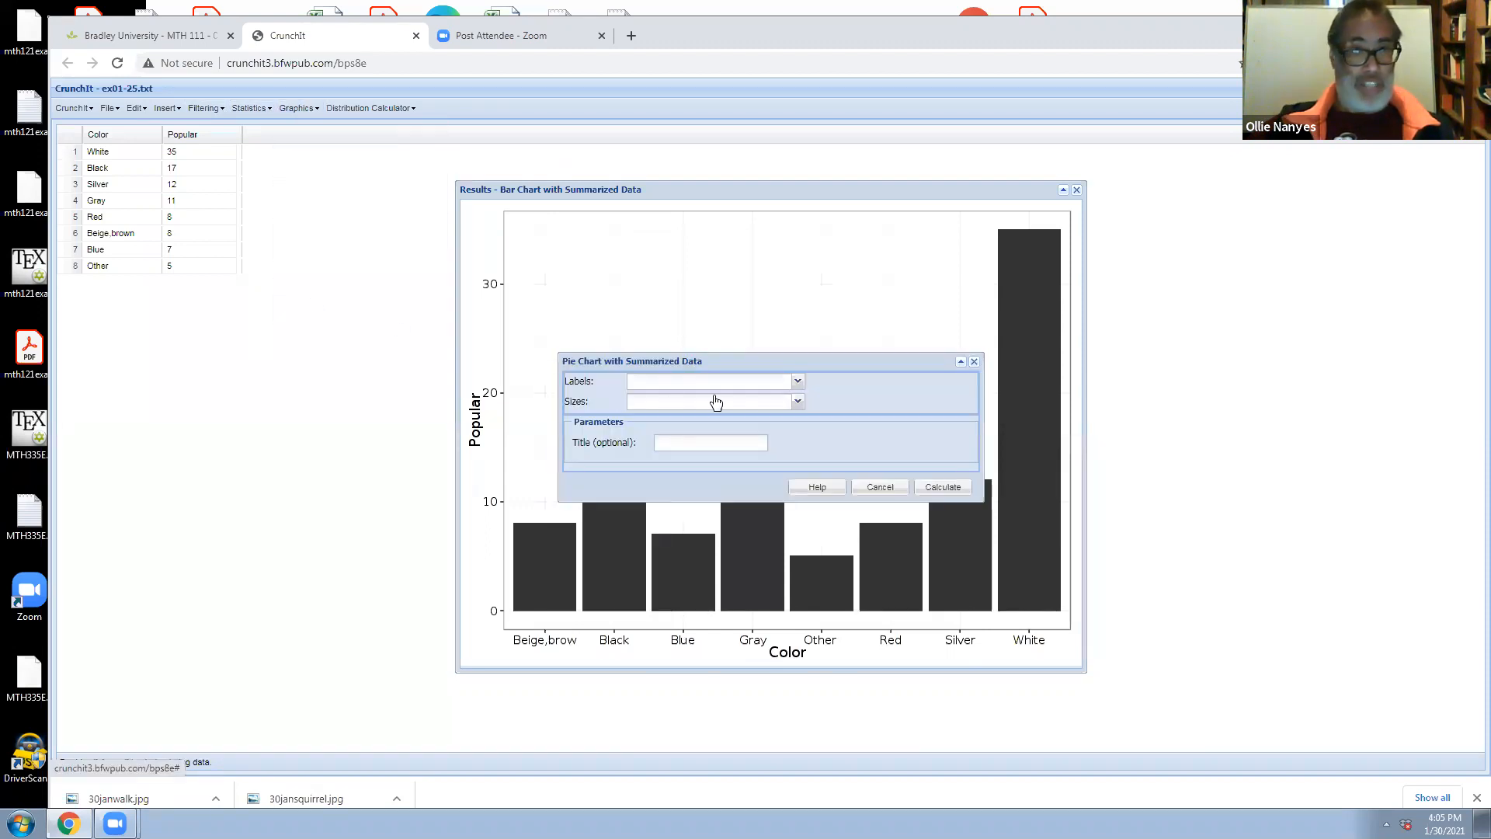
click(799, 382)
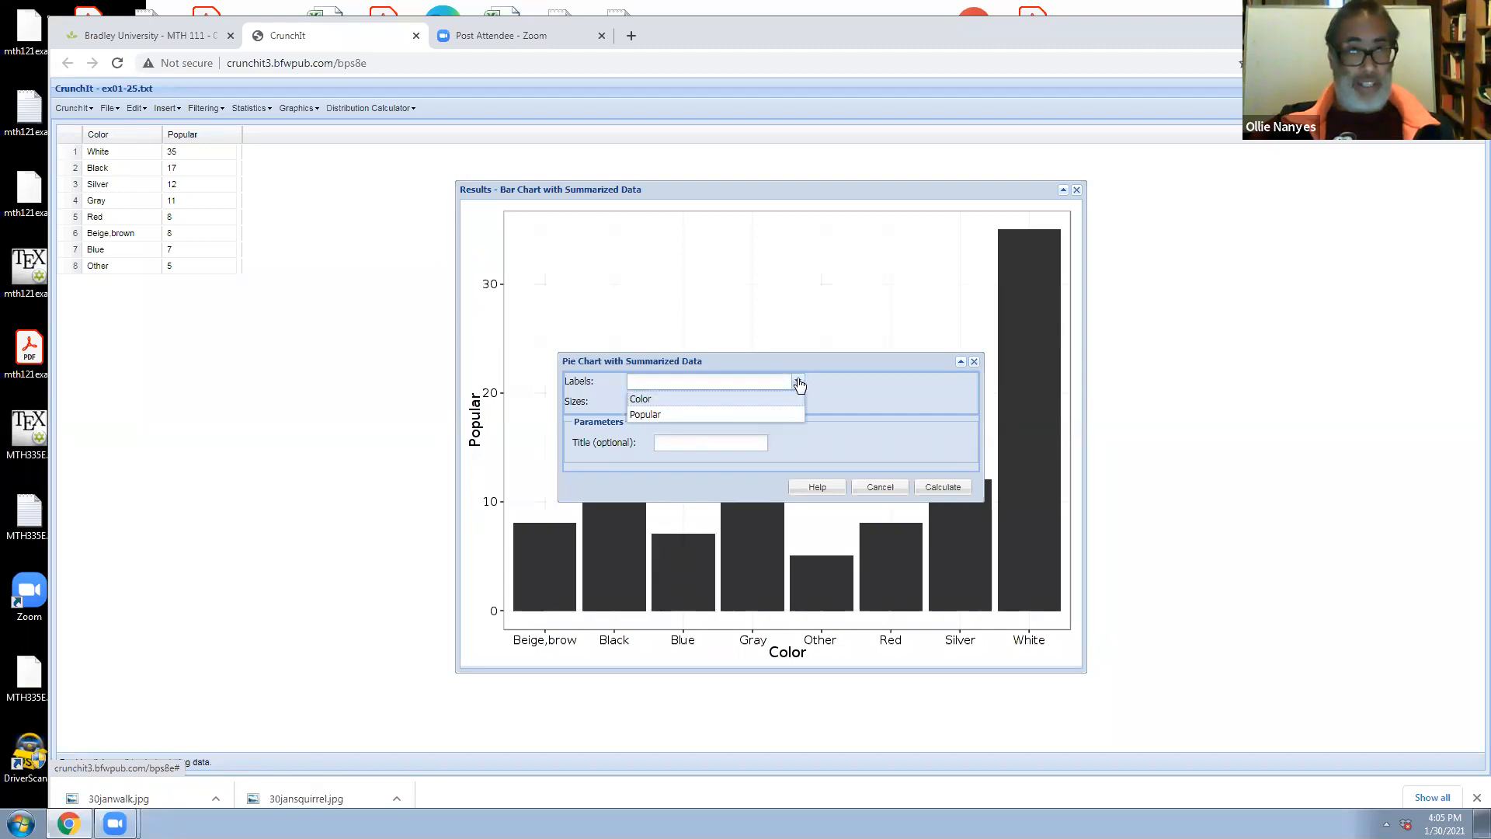
click(782, 401)
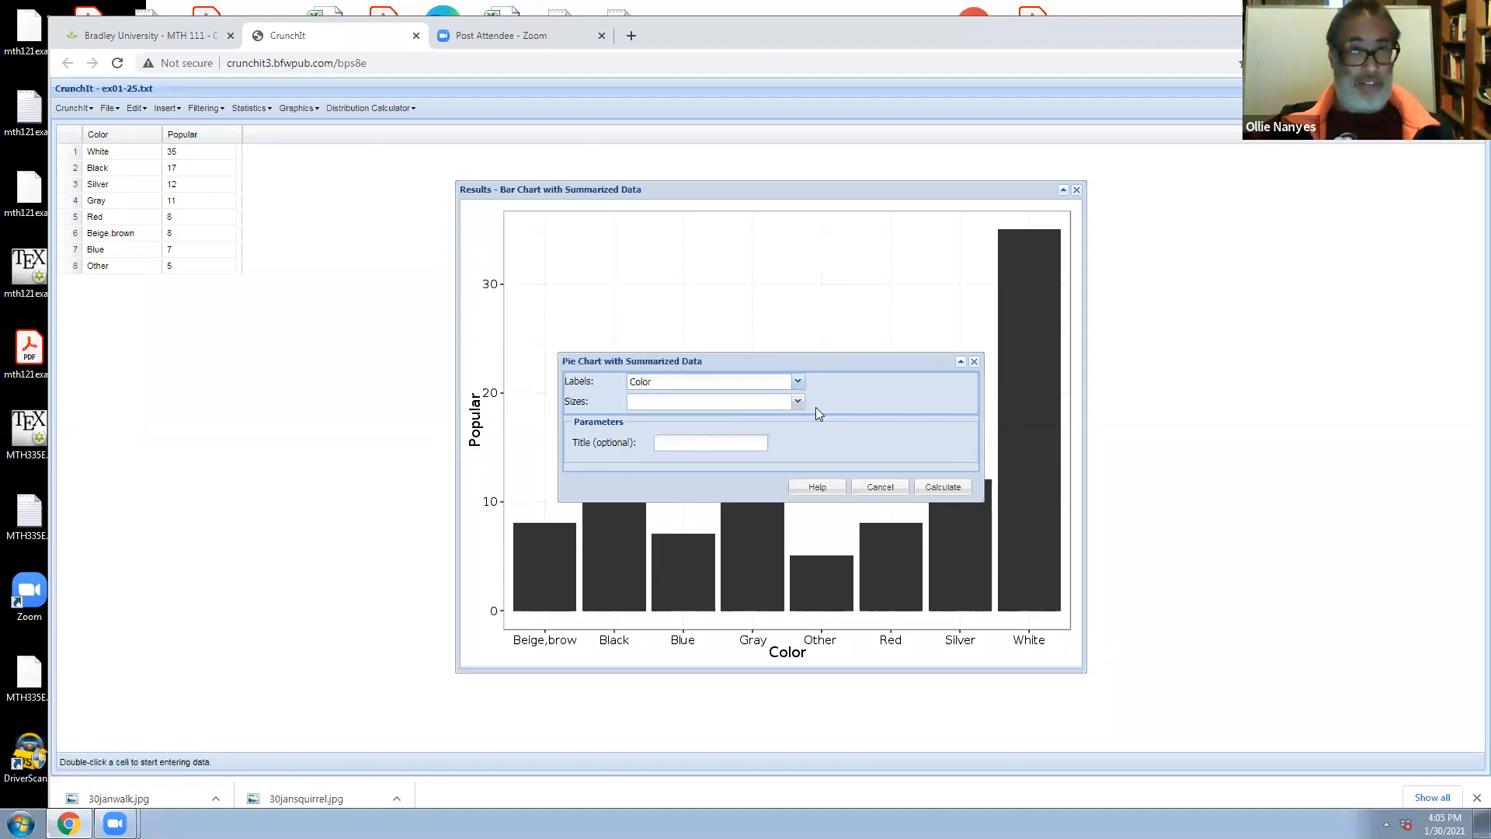
click(801, 402)
click(780, 435)
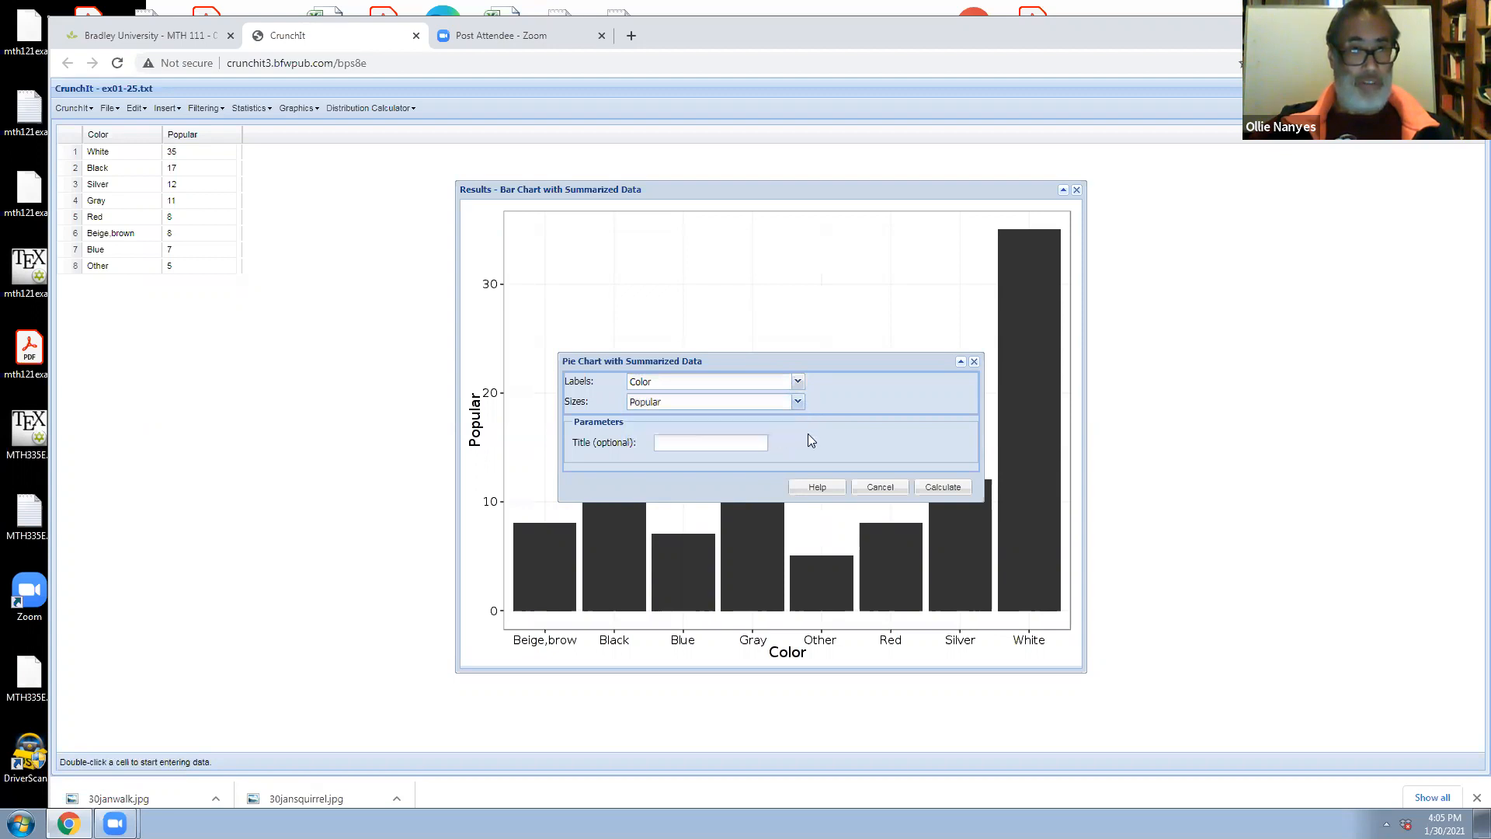
click(936, 488)
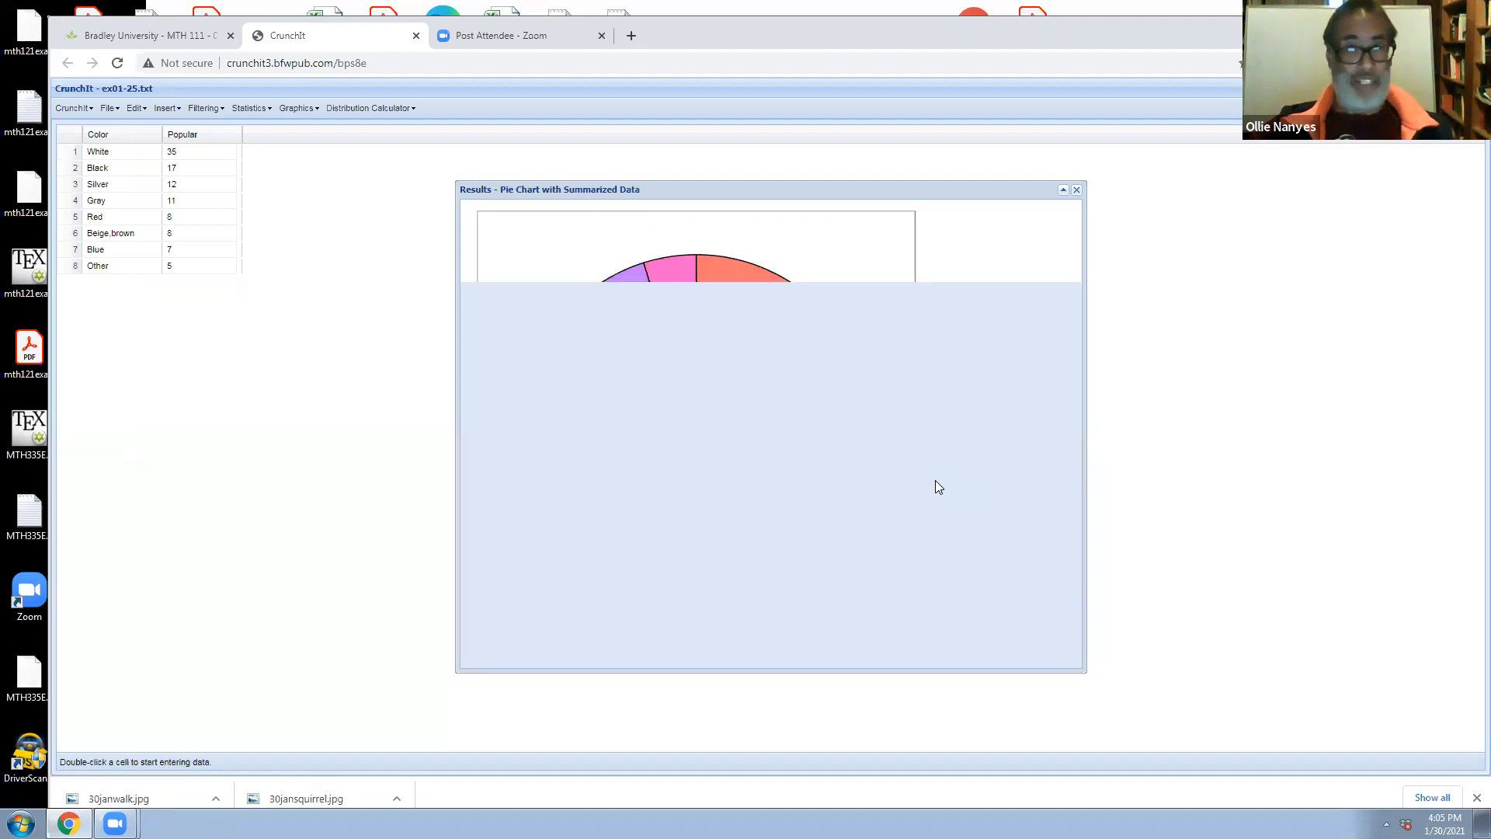
drag(917, 190, 1113, 295)
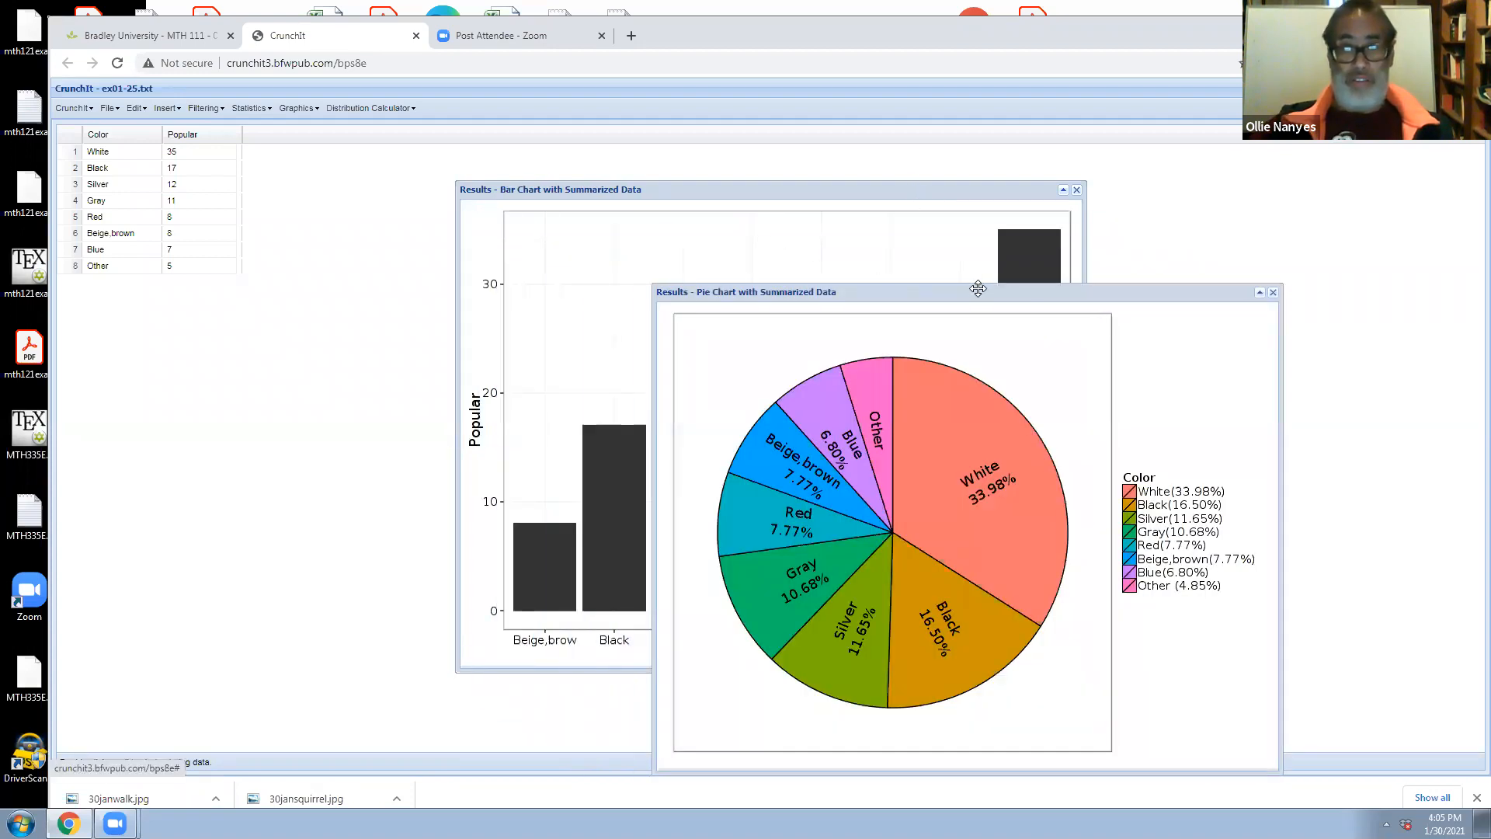
drag(977, 292, 952, 247)
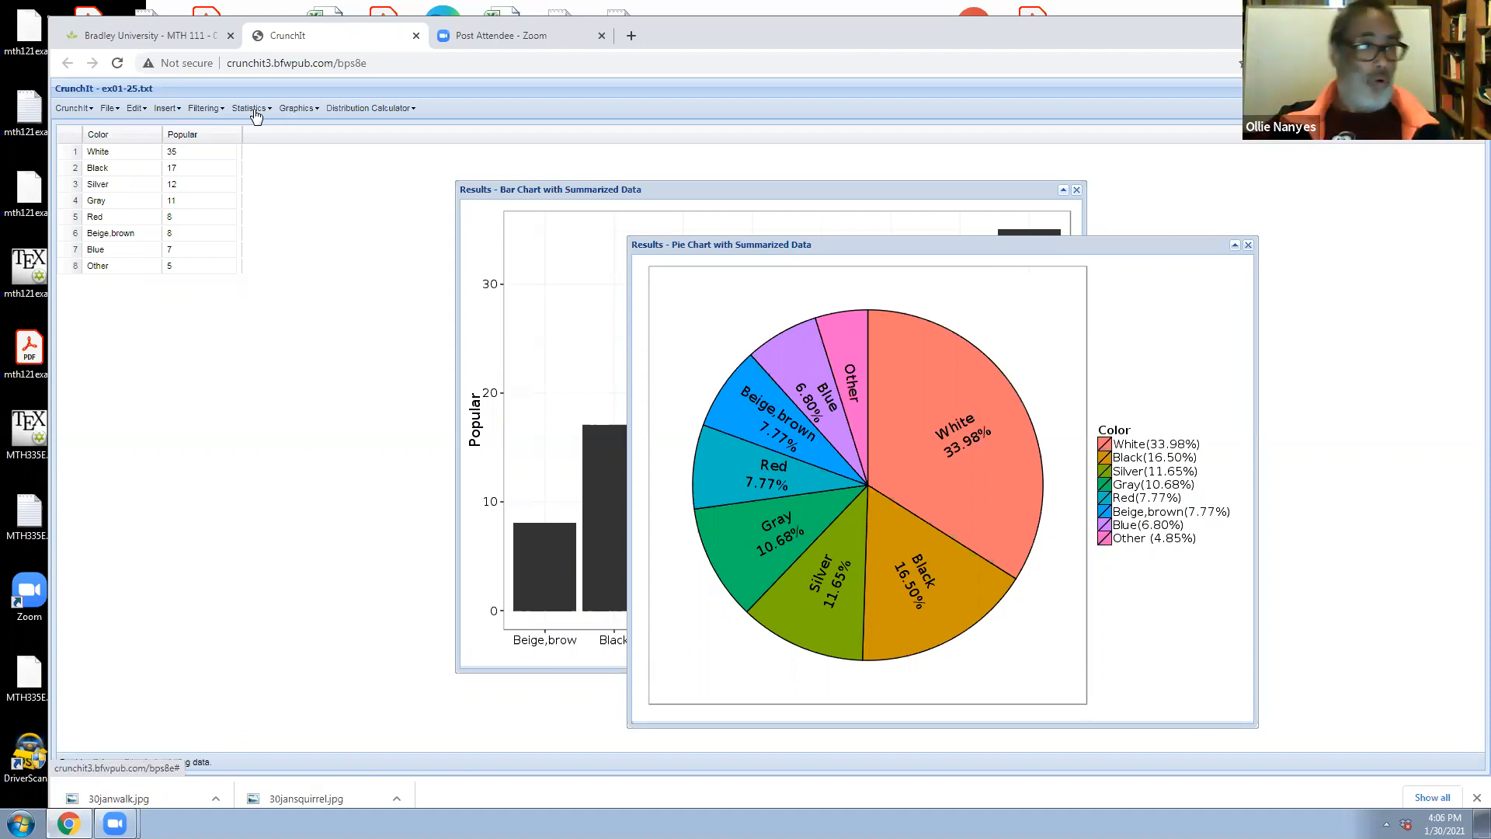
Export the data table to a file, then open the downloaded datatable.csv in Excel to check it and close it
click(110, 108)
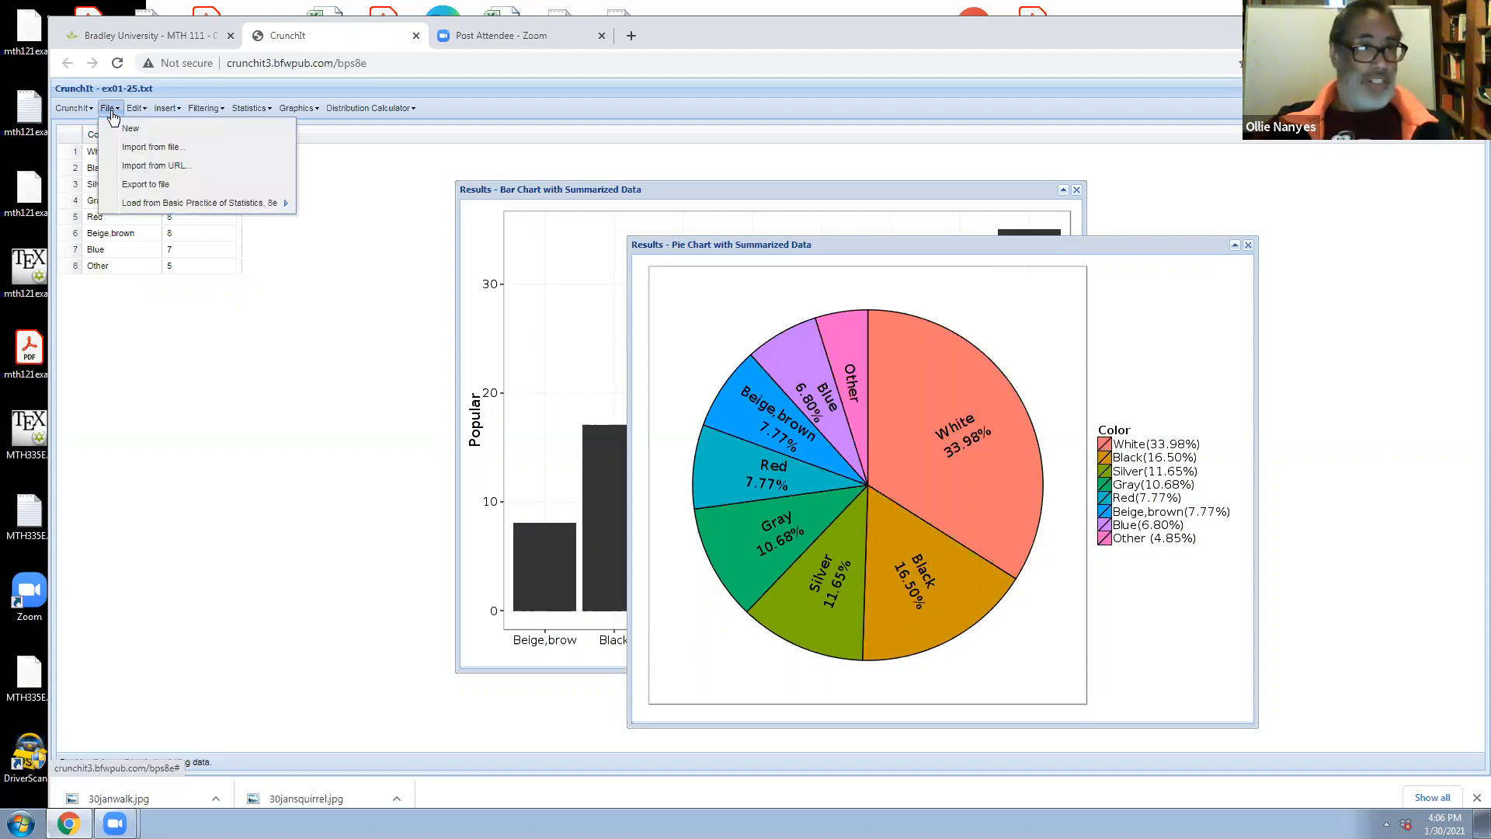
click(126, 185)
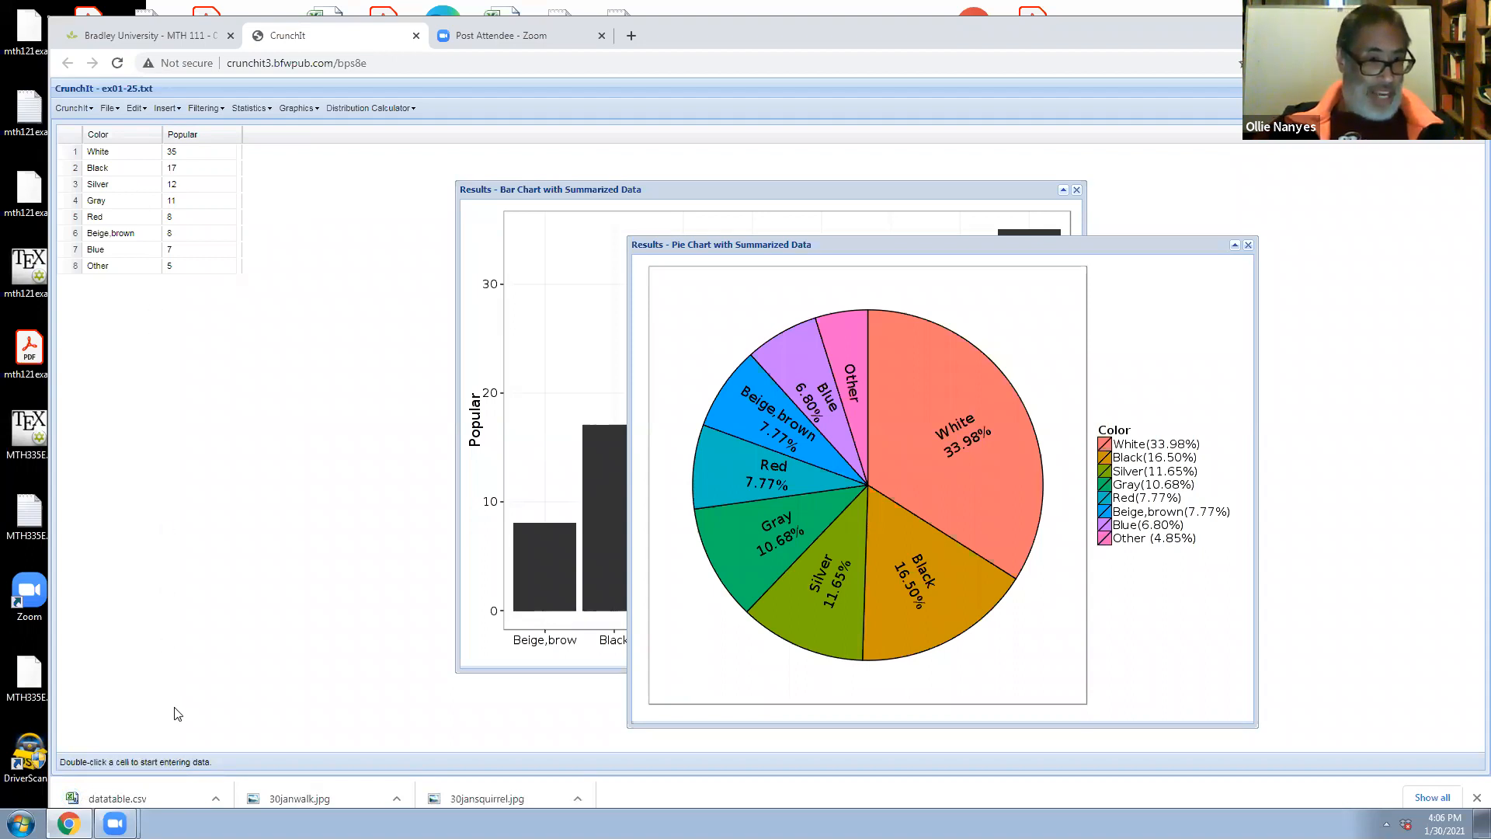
click(130, 793)
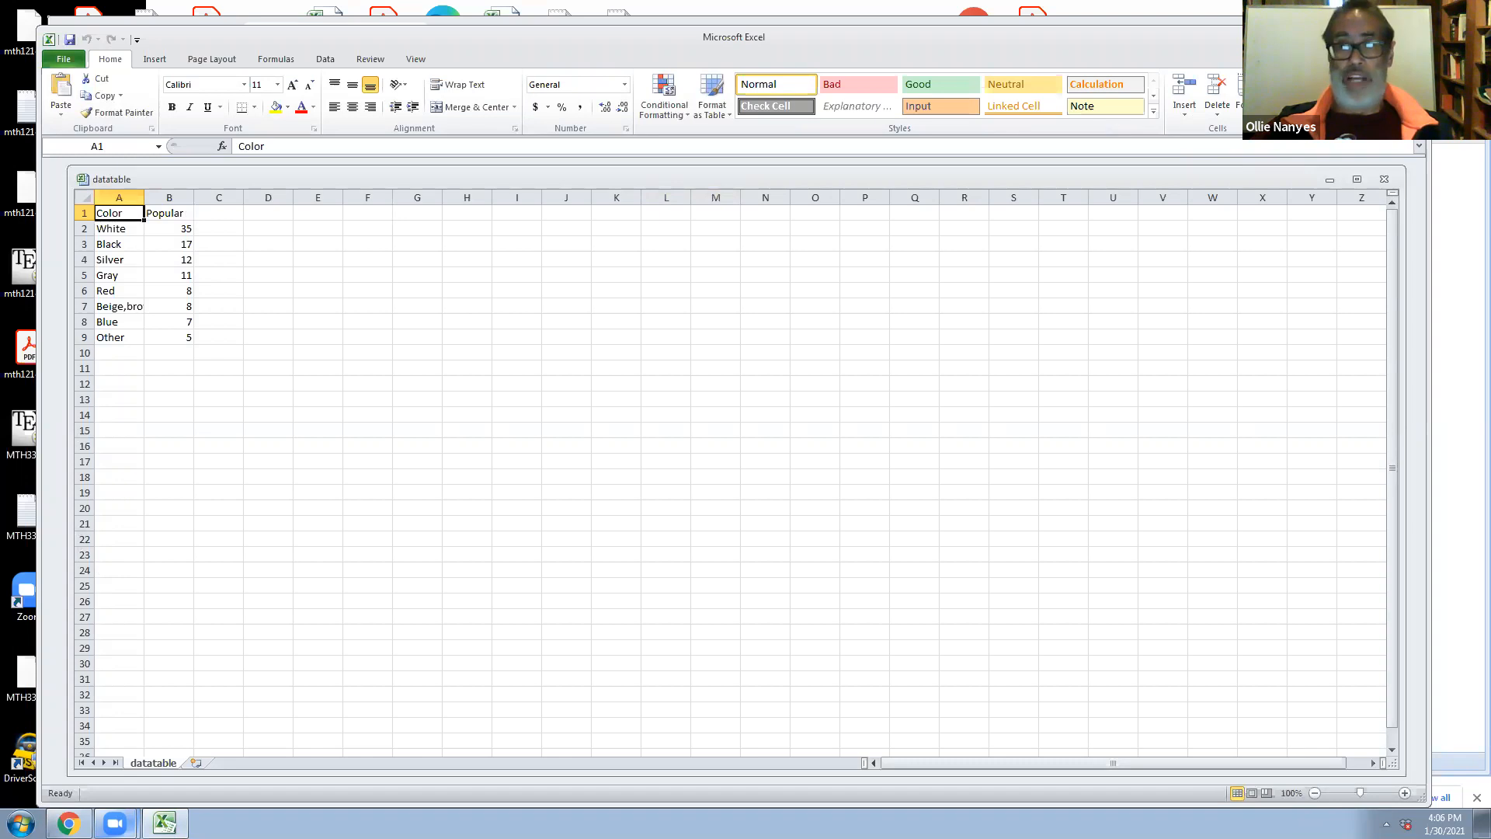
click(1408, 35)
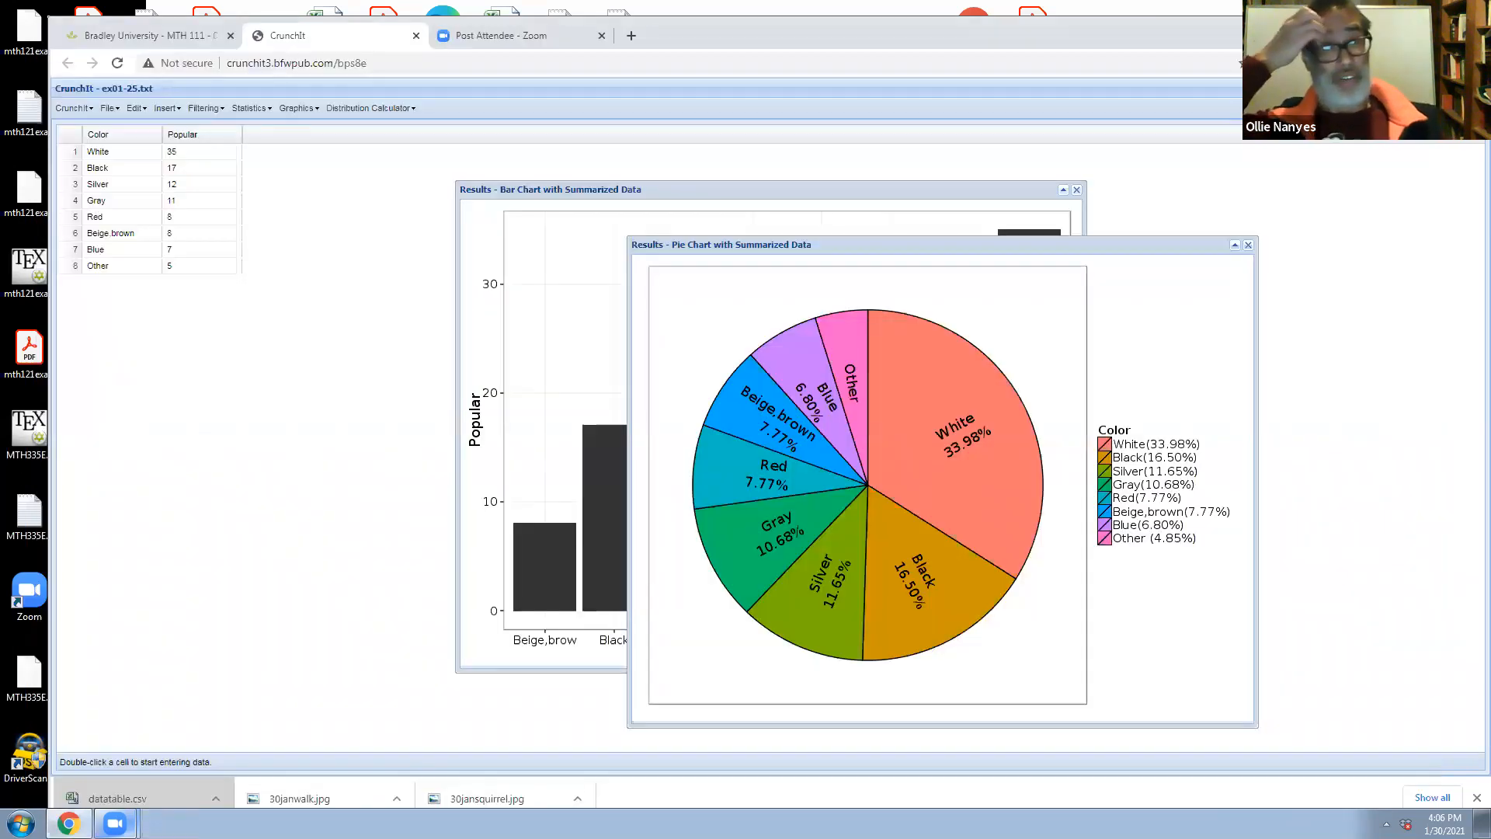